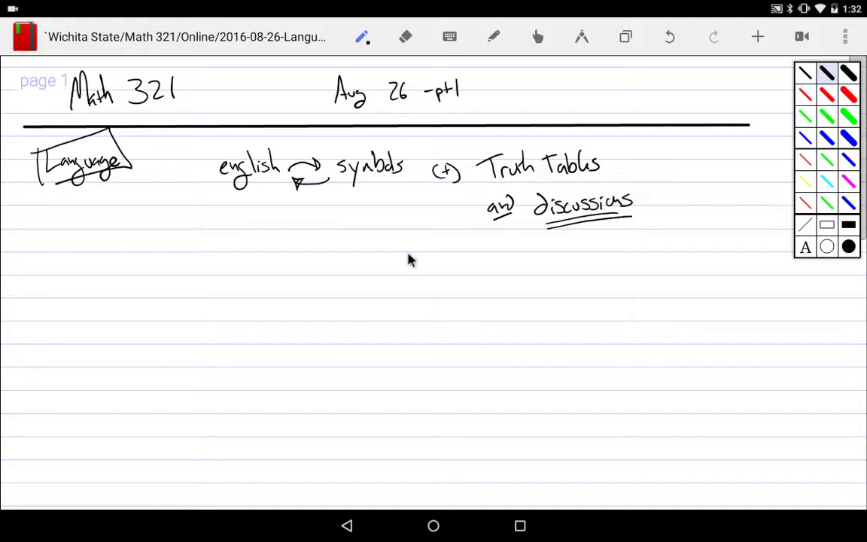
Underline 'english', box 'symbols', circle 'discussions', and begin a box sketch below Language
{"action": "left_click_drag", "start_coordinate": [237, 193], "coordinate": [267, 190]}
{"action": "mouse_move", "coordinate": [339, 163]}
{"action": "left_mouse_down"}
{"action": "mouse_move", "coordinate": [331, 140]}
{"action": "mouse_move", "coordinate": [401, 142]}
{"action": "mouse_move", "coordinate": [394, 190]}
{"action": "left_mouse_up"}
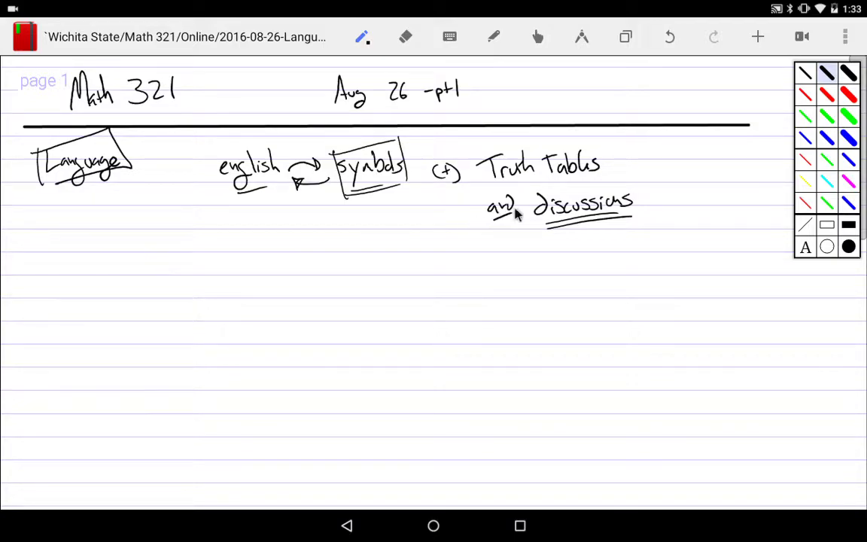
{"action": "mouse_move", "coordinate": [576, 192]}
{"action": "left_mouse_down"}
{"action": "mouse_move", "coordinate": [553, 231]}
{"action": "mouse_move", "coordinate": [603, 191]}
{"action": "left_mouse_up"}
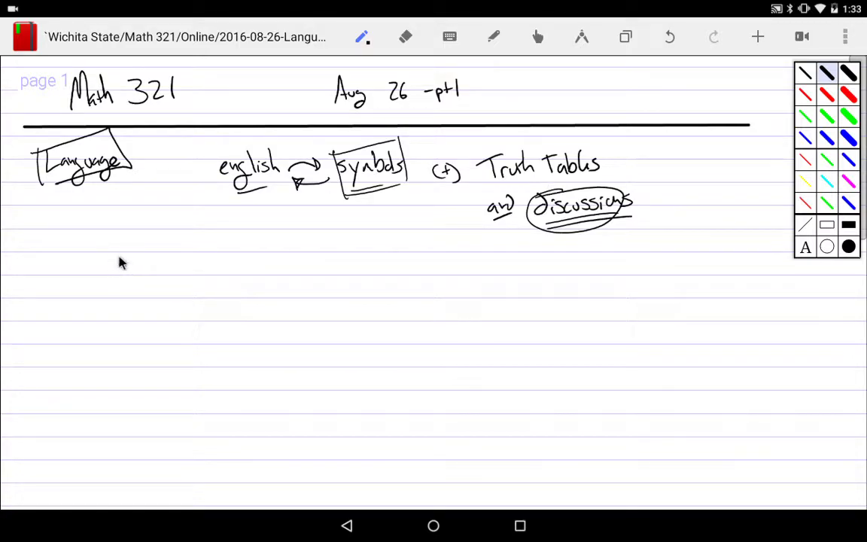
{"action": "mouse_move", "coordinate": [95, 261]}
{"action": "left_mouse_down"}
{"action": "mouse_move", "coordinate": [97, 251]}
{"action": "mouse_move", "coordinate": [139, 248]}
{"action": "mouse_move", "coordinate": [143, 279]}
{"action": "left_mouse_up"}
Sketch a stick figure beside the box, with legs and an arrow toward it
{"action": "mouse_move", "coordinate": [219, 252]}
{"action": "left_mouse_down"}
{"action": "mouse_move", "coordinate": [211, 272]}
{"action": "mouse_move", "coordinate": [220, 252]}
{"action": "left_mouse_up"}
{"action": "mouse_move", "coordinate": [223, 275]}
{"action": "left_mouse_down"}
{"action": "mouse_move", "coordinate": [225, 308]}
{"action": "mouse_move", "coordinate": [226, 286]}
{"action": "left_mouse_up"}
{"action": "mouse_move", "coordinate": [229, 286]}
{"action": "left_mouse_down"}
{"action": "mouse_move", "coordinate": [243, 280]}
{"action": "mouse_move", "coordinate": [210, 320]}
{"action": "left_mouse_up"}
{"action": "left_click_drag", "start_coordinate": [228, 307], "coordinate": [233, 320]}
{"action": "left_click_drag", "start_coordinate": [139, 240], "coordinate": [139, 263]}
{"action": "mouse_move", "coordinate": [128, 262]}
{"action": "left_mouse_down"}
{"action": "mouse_move", "coordinate": [198, 260]}
{"action": "mouse_move", "coordinate": [184, 250]}
{"action": "left_mouse_up"}
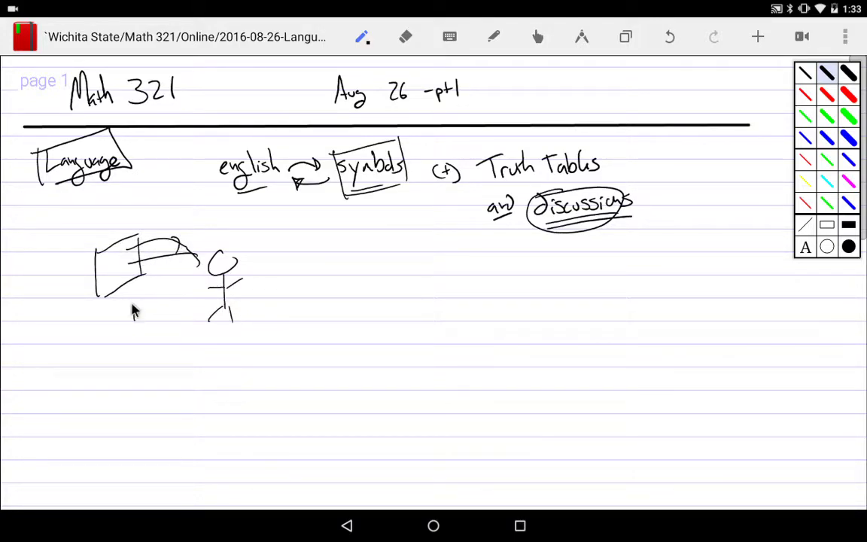
Add a hatched sheet of paper, reinforce the arrowhead, and curve a line to the paper
{"action": "mouse_move", "coordinate": [133, 320]}
{"action": "left_mouse_down"}
{"action": "mouse_move", "coordinate": [165, 286]}
{"action": "mouse_move", "coordinate": [159, 295]}
{"action": "left_mouse_up"}
{"action": "left_click_drag", "start_coordinate": [140, 312], "coordinate": [162, 307]}
{"action": "mouse_move", "coordinate": [174, 240]}
{"action": "left_mouse_down"}
{"action": "mouse_move", "coordinate": [192, 260]}
{"action": "mouse_move", "coordinate": [194, 252]}
{"action": "mouse_move", "coordinate": [187, 256]}
{"action": "left_mouse_up"}
{"action": "mouse_move", "coordinate": [188, 291]}
{"action": "left_mouse_down"}
{"action": "mouse_move", "coordinate": [199, 277]}
{"action": "mouse_move", "coordinate": [166, 283]}
{"action": "mouse_move", "coordinate": [170, 296]}
{"action": "mouse_move", "coordinate": [154, 311]}
{"action": "left_mouse_up"}
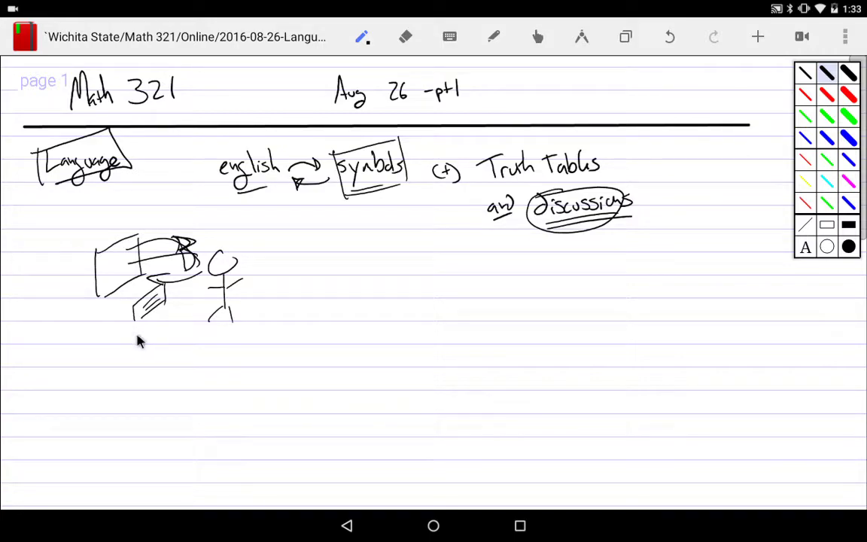
{"action": "left_click_drag", "start_coordinate": [214, 299], "coordinate": [211, 314]}
Undo the whole sketch and the 'discussions' circle, then redraw the underline under Language
{"action": "left_click", "coordinate": [670, 44]}
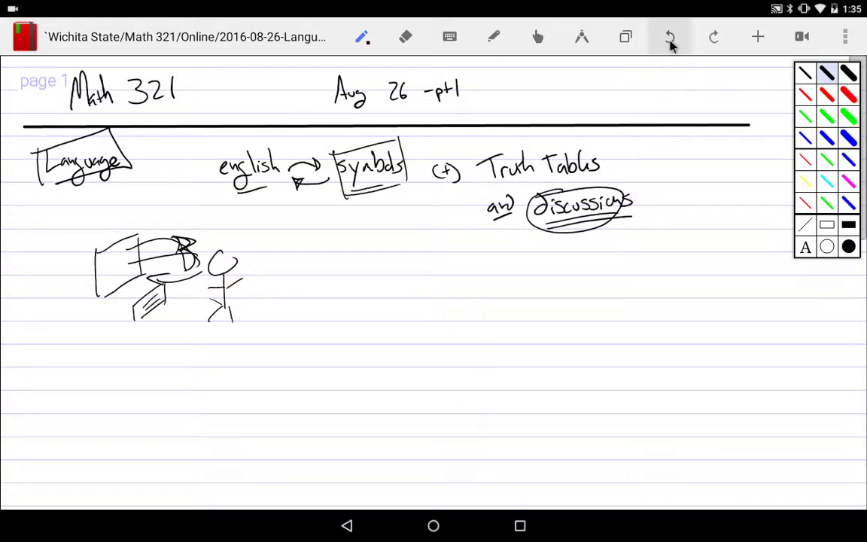
{"action": "left_click", "coordinate": [671, 45]}
{"action": "left_click", "coordinate": [671, 44]}
{"action": "left_click", "coordinate": [670, 44]}
{"action": "left_click", "coordinate": [670, 44]}
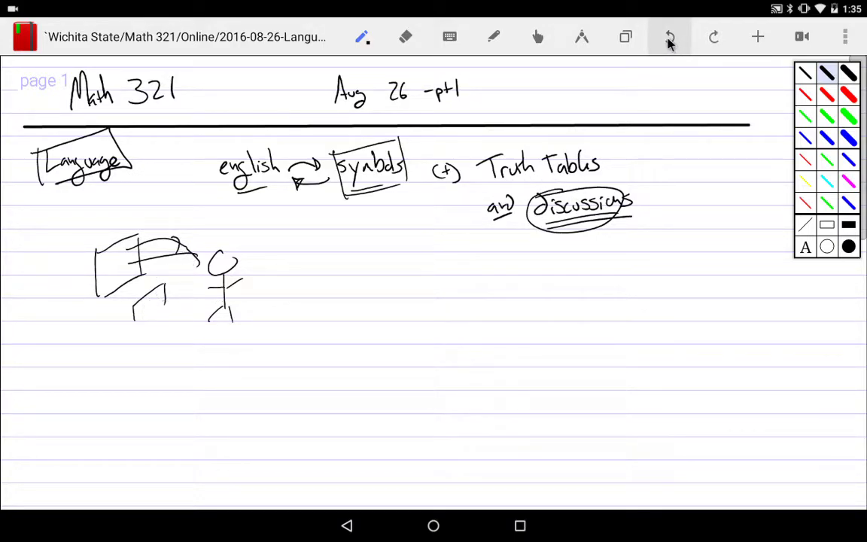
{"action": "left_click", "coordinate": [670, 44]}
{"action": "left_click", "coordinate": [670, 43]}
{"action": "left_click", "coordinate": [669, 44]}
{"action": "left_click", "coordinate": [669, 44]}
{"action": "left_click", "coordinate": [669, 44]}
{"action": "left_click", "coordinate": [670, 44]}
{"action": "left_click", "coordinate": [670, 44]}
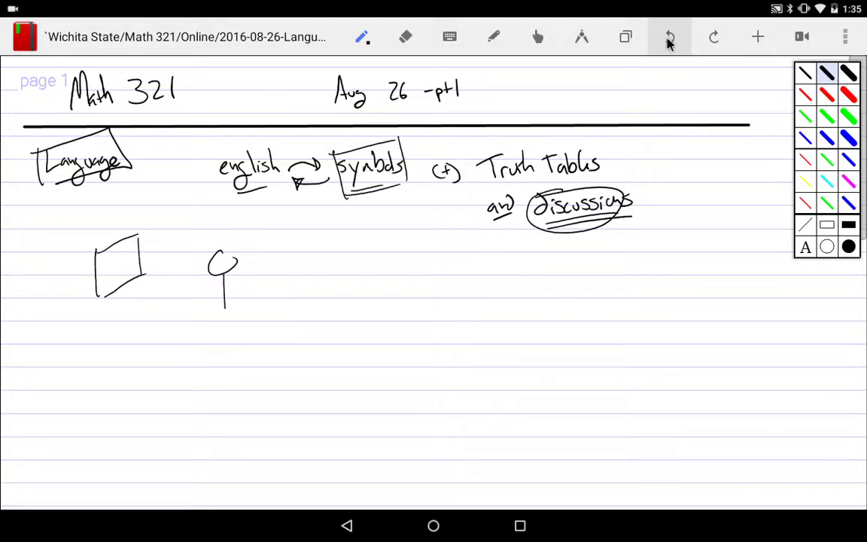
{"action": "left_click", "coordinate": [669, 43]}
{"action": "left_click", "coordinate": [669, 43]}
{"action": "left_click", "coordinate": [670, 43]}
{"action": "left_click", "coordinate": [670, 44]}
{"action": "left_click", "coordinate": [667, 41]}
{"action": "left_click", "coordinate": [667, 41]}
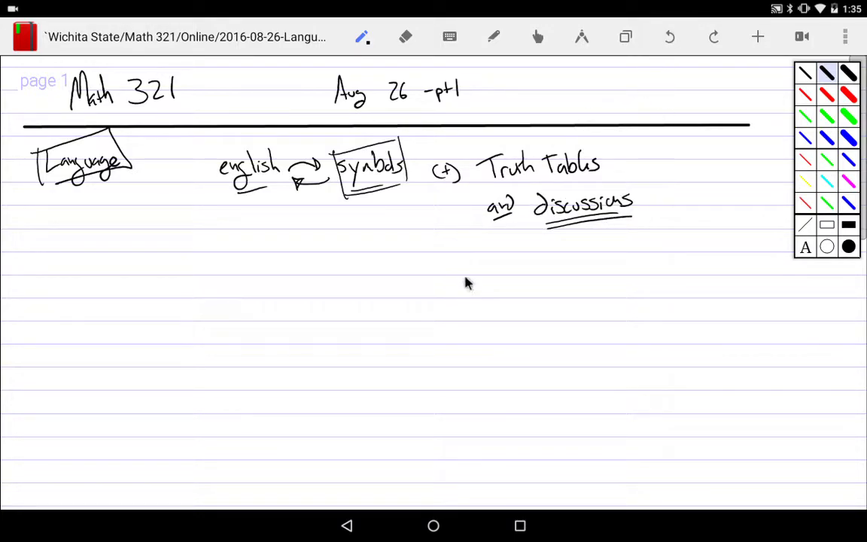
{"action": "left_click_drag", "start_coordinate": [94, 189], "coordinate": [113, 184]}
{"action": "scroll", "coordinate": [771, 175], "scroll_direction": "down", "scroll_amount": 2}
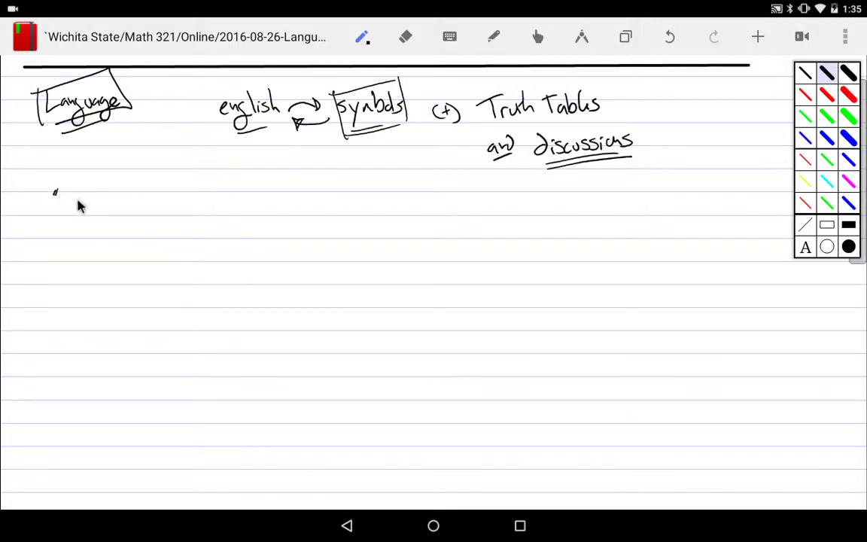
Write 'To be safe to hike, it is nec. but not suff', underlining suff and nec
{"action": "left_click_drag", "start_coordinate": [73, 199], "coordinate": [78, 213]}
{"action": "mouse_move", "coordinate": [88, 204]}
{"action": "left_mouse_down"}
{"action": "mouse_move", "coordinate": [140, 212]}
{"action": "mouse_move", "coordinate": [199, 200]}
{"action": "mouse_move", "coordinate": [214, 210]}
{"action": "left_mouse_up"}
{"action": "mouse_move", "coordinate": [218, 193]}
{"action": "left_mouse_down"}
{"action": "mouse_move", "coordinate": [241, 218]}
{"action": "mouse_move", "coordinate": [277, 213]}
{"action": "left_mouse_up"}
{"action": "left_click_drag", "start_coordinate": [272, 204], "coordinate": [352, 213]}
{"action": "mouse_move", "coordinate": [360, 206]}
{"action": "left_mouse_down"}
{"action": "mouse_move", "coordinate": [360, 214]}
{"action": "mouse_move", "coordinate": [407, 213]}
{"action": "left_mouse_up"}
{"action": "left_click_drag", "start_coordinate": [409, 200], "coordinate": [409, 213]}
{"action": "left_click_drag", "start_coordinate": [404, 205], "coordinate": [414, 204]}
{"action": "mouse_move", "coordinate": [479, 201]}
{"action": "left_mouse_down"}
{"action": "mouse_move", "coordinate": [473, 213]}
{"action": "mouse_move", "coordinate": [497, 204]}
{"action": "left_mouse_up"}
{"action": "left_click", "coordinate": [669, 37]}
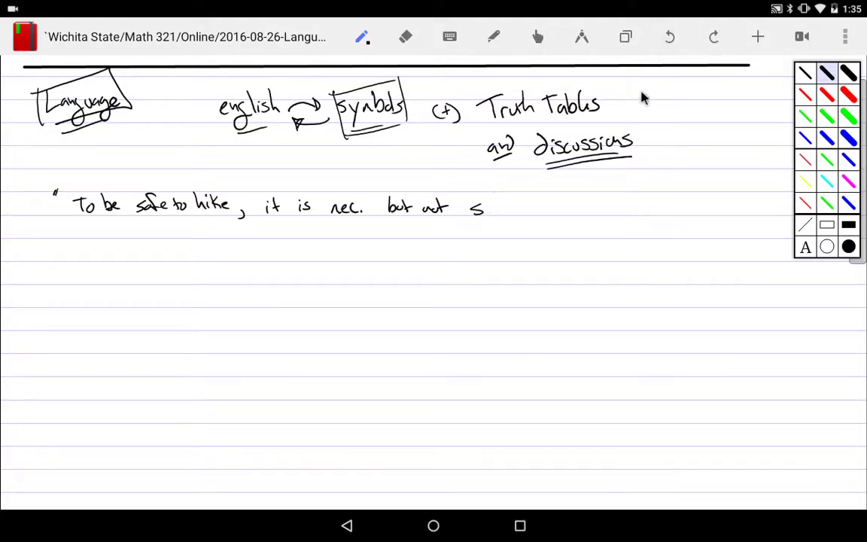
{"action": "mouse_move", "coordinate": [488, 203]}
{"action": "left_mouse_down"}
{"action": "mouse_move", "coordinate": [494, 213]}
{"action": "mouse_move", "coordinate": [499, 197]}
{"action": "mouse_move", "coordinate": [510, 204]}
{"action": "mouse_move", "coordinate": [497, 220]}
{"action": "left_mouse_up"}
{"action": "left_click_drag", "start_coordinate": [332, 217], "coordinate": [355, 222]}
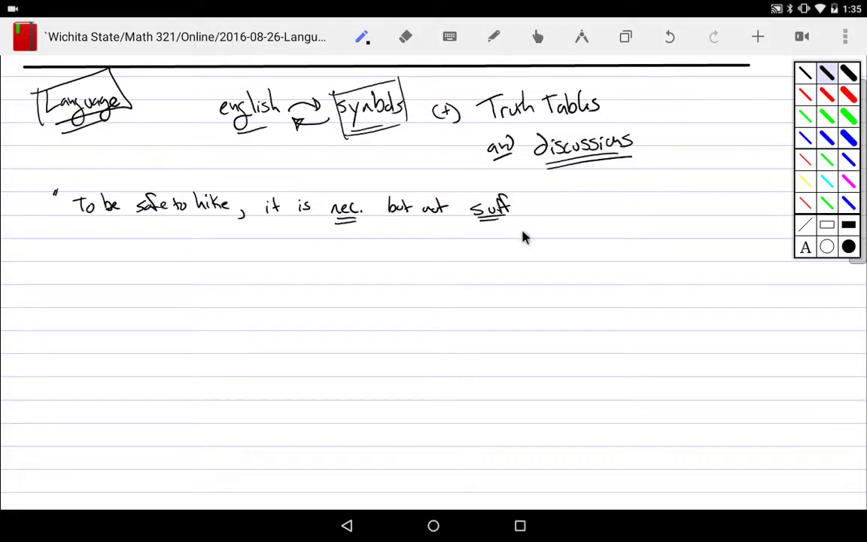
Continue the quote with 'that we don't see berries or bears on the trail'
{"action": "left_click_drag", "start_coordinate": [543, 199], "coordinate": [545, 214]}
{"action": "left_click_drag", "start_coordinate": [537, 207], "coordinate": [572, 213]}
{"action": "left_click_drag", "start_coordinate": [576, 199], "coordinate": [578, 214]}
{"action": "left_click_drag", "start_coordinate": [570, 206], "coordinate": [584, 205]}
{"action": "mouse_move", "coordinate": [646, 202]}
{"action": "left_mouse_down"}
{"action": "mouse_move", "coordinate": [651, 215]}
{"action": "mouse_move", "coordinate": [656, 204]}
{"action": "mouse_move", "coordinate": [670, 214]}
{"action": "mouse_move", "coordinate": [668, 199]}
{"action": "left_mouse_up"}
{"action": "left_click_drag", "start_coordinate": [676, 196], "coordinate": [676, 215]}
{"action": "left_click_drag", "start_coordinate": [670, 205], "coordinate": [682, 204]}
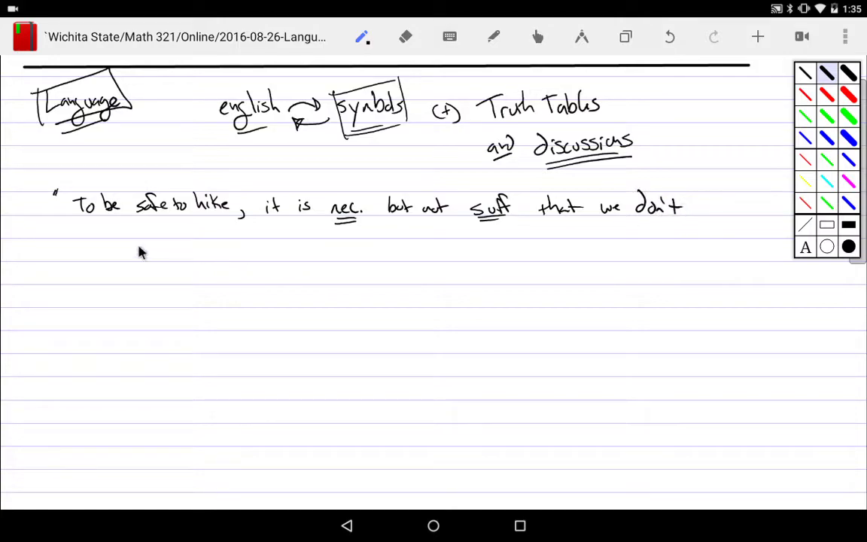
{"action": "mouse_move", "coordinate": [176, 239]}
{"action": "left_mouse_down"}
{"action": "mouse_move", "coordinate": [197, 250]}
{"action": "mouse_move", "coordinate": [235, 249]}
{"action": "left_mouse_up"}
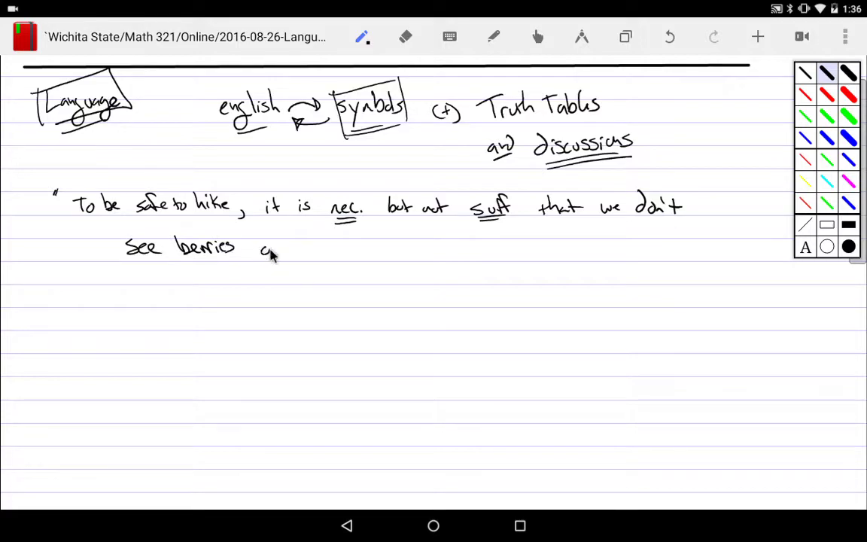
{"action": "mouse_move", "coordinate": [315, 238]}
{"action": "left_mouse_down"}
{"action": "mouse_move", "coordinate": [350, 253]}
{"action": "mouse_move", "coordinate": [476, 254]}
{"action": "mouse_move", "coordinate": [513, 242]}
{"action": "left_mouse_up"}
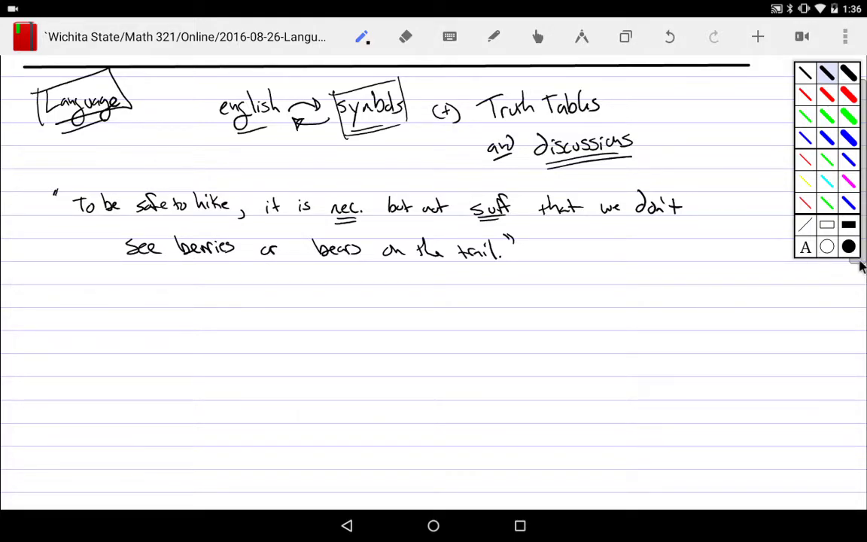
{"action": "left_click_drag", "start_coordinate": [862, 261], "coordinate": [854, 306]}
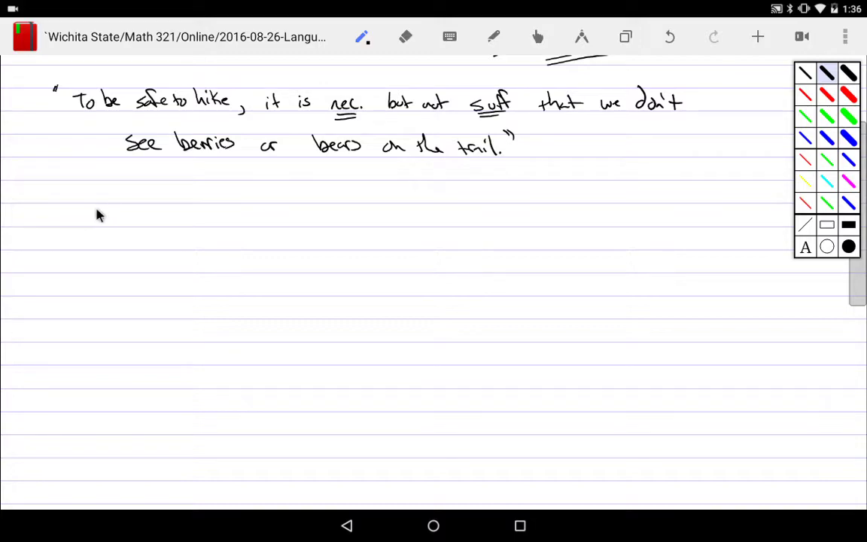
Write safe: "it is safe to hike" and undo a mistaken label below it
{"action": "mouse_move", "coordinate": [104, 208]}
{"action": "left_mouse_down"}
{"action": "mouse_move", "coordinate": [95, 220]}
{"action": "mouse_move", "coordinate": [127, 214]}
{"action": "left_mouse_up"}
{"action": "mouse_move", "coordinate": [294, 214]}
{"action": "left_mouse_down"}
{"action": "mouse_move", "coordinate": [286, 223]}
{"action": "mouse_move", "coordinate": [420, 214]}
{"action": "left_mouse_up"}
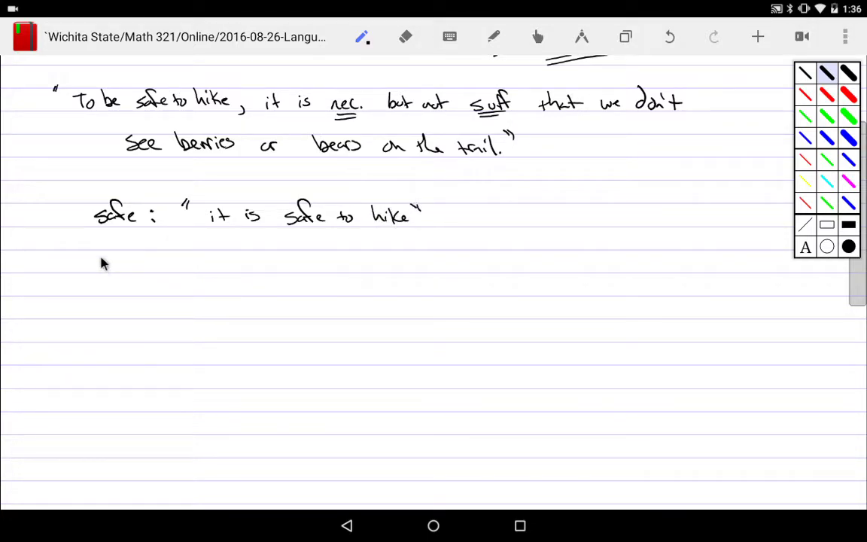
{"action": "mouse_move", "coordinate": [104, 262]}
{"action": "left_mouse_down"}
{"action": "mouse_move", "coordinate": [120, 271]}
{"action": "mouse_move", "coordinate": [159, 261]}
{"action": "mouse_move", "coordinate": [161, 275]}
{"action": "left_mouse_up"}
{"action": "left_click", "coordinate": [667, 39]}
{"action": "left_click", "coordinate": [669, 39]}
{"action": "left_click", "coordinate": [669, 39]}
Write bears: "we see bears" and berries: "we see berries" beneath it
{"action": "mouse_move", "coordinate": [102, 265]}
{"action": "left_mouse_down"}
{"action": "mouse_move", "coordinate": [129, 271]}
{"action": "mouse_move", "coordinate": [139, 264]}
{"action": "left_mouse_up"}
{"action": "mouse_move", "coordinate": [223, 259]}
{"action": "left_mouse_down"}
{"action": "mouse_move", "coordinate": [343, 268]}
{"action": "mouse_move", "coordinate": [359, 259]}
{"action": "left_mouse_up"}
{"action": "left_click_drag", "start_coordinate": [117, 316], "coordinate": [166, 313]}
{"action": "left_click", "coordinate": [174, 302]}
{"action": "left_click", "coordinate": [175, 310]}
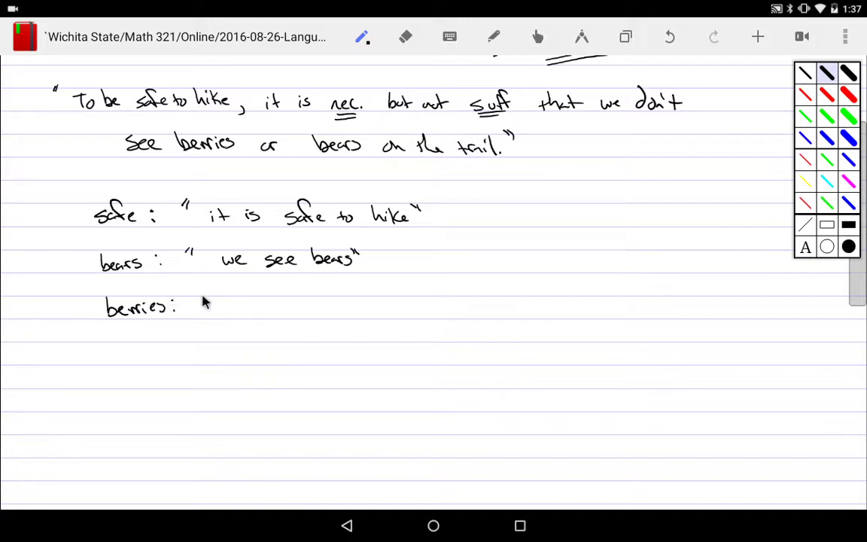
{"action": "left_click_drag", "start_coordinate": [243, 313], "coordinate": [393, 312]}
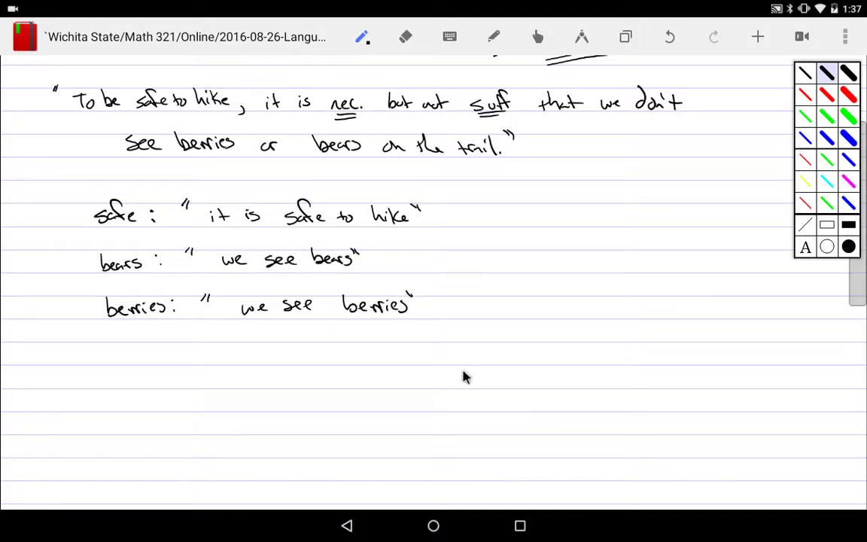
{"action": "left_click_drag", "start_coordinate": [860, 298], "coordinate": [858, 352]}
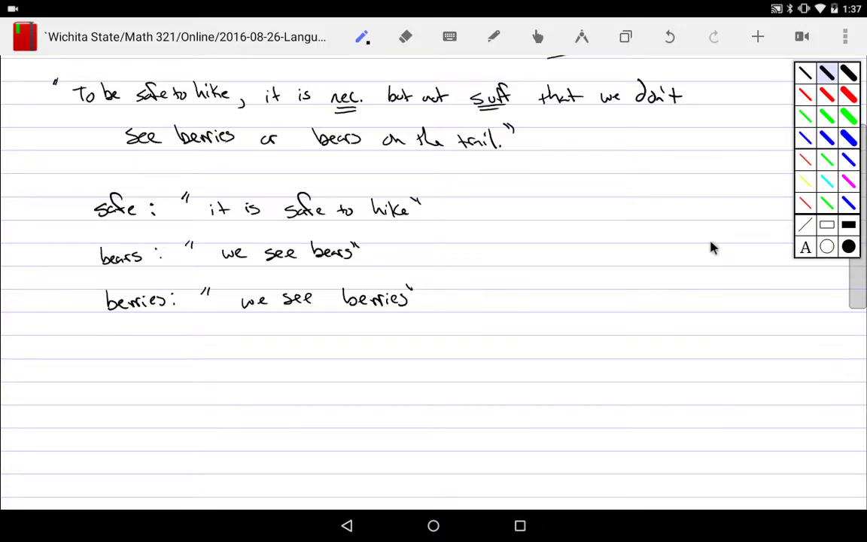
In blue, circle safe and 'be safe to hike' linking them, circle bears, erase words after 'See berries'
{"action": "left_click", "coordinate": [827, 137]}
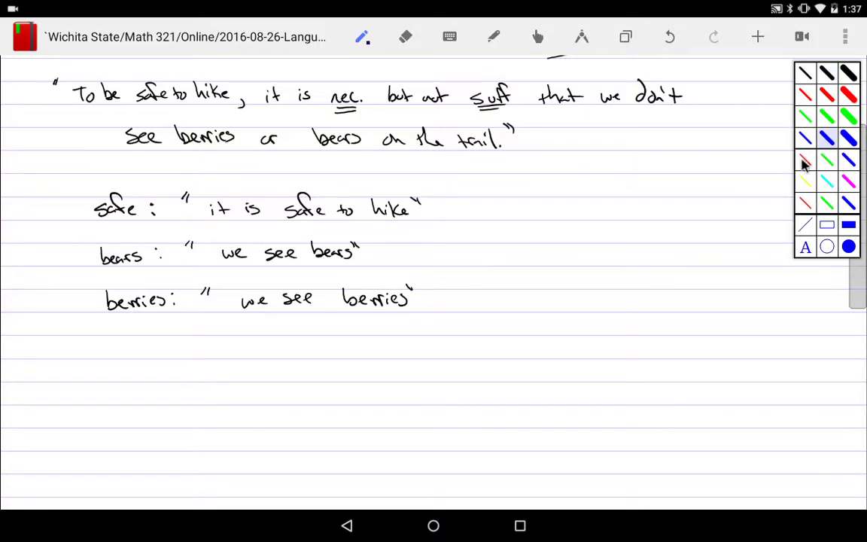
{"action": "mouse_move", "coordinate": [120, 186]}
{"action": "left_mouse_down"}
{"action": "mouse_move", "coordinate": [136, 225]}
{"action": "mouse_move", "coordinate": [128, 188]}
{"action": "left_mouse_up"}
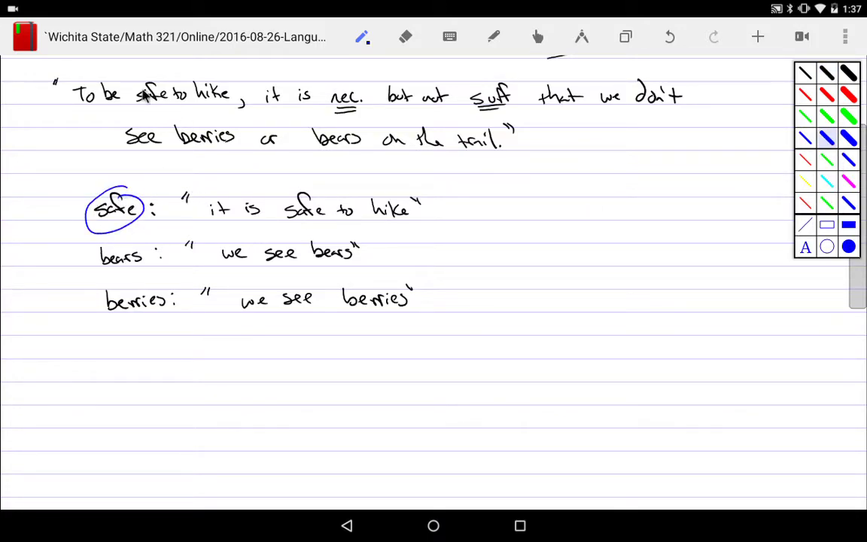
{"action": "mouse_move", "coordinate": [156, 79]}
{"action": "left_mouse_down"}
{"action": "mouse_move", "coordinate": [127, 96]}
{"action": "mouse_move", "coordinate": [96, 188]}
{"action": "left_mouse_up"}
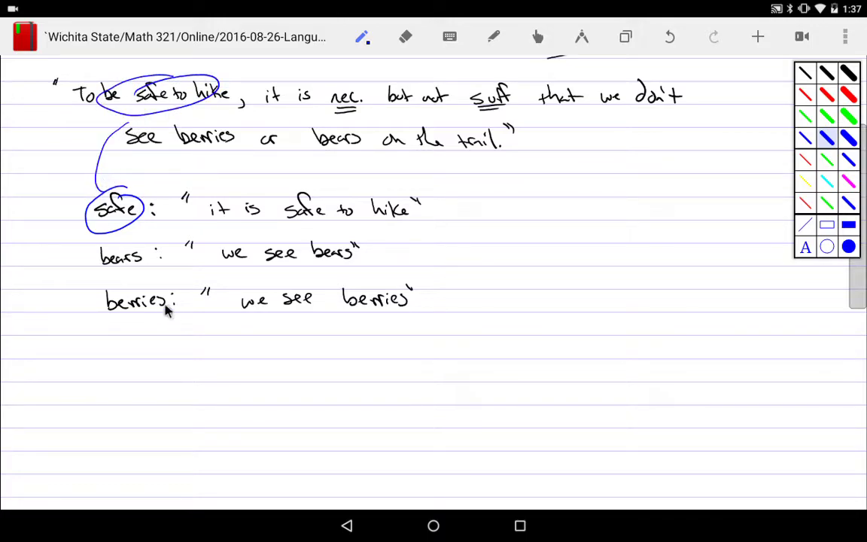
{"action": "left_click_drag", "start_coordinate": [111, 247], "coordinate": [137, 239]}
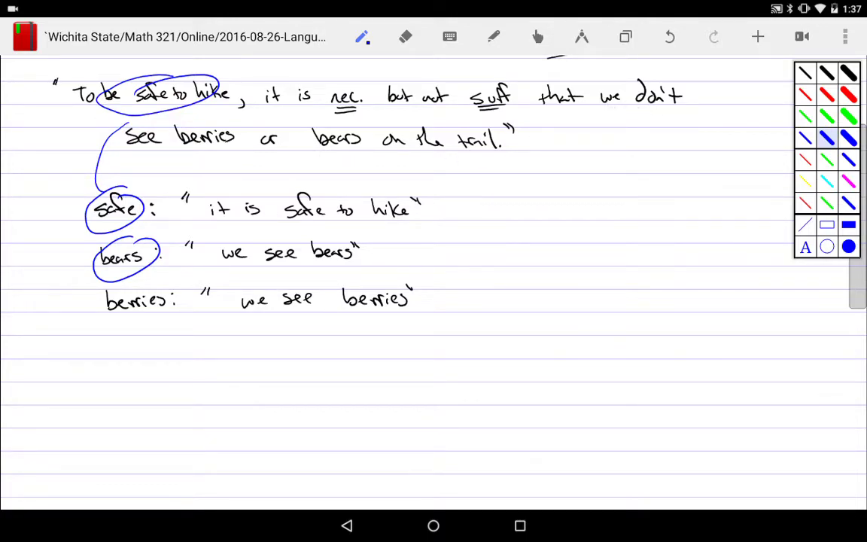
{"action": "mouse_move", "coordinate": [248, 124]}
{"action": "left_mouse_down"}
{"action": "mouse_move", "coordinate": [316, 146]}
{"action": "mouse_move", "coordinate": [294, 151]}
{"action": "mouse_move", "coordinate": [488, 162]}
{"action": "mouse_move", "coordinate": [455, 120]}
{"action": "mouse_move", "coordinate": [326, 120]}
{"action": "left_mouse_up"}
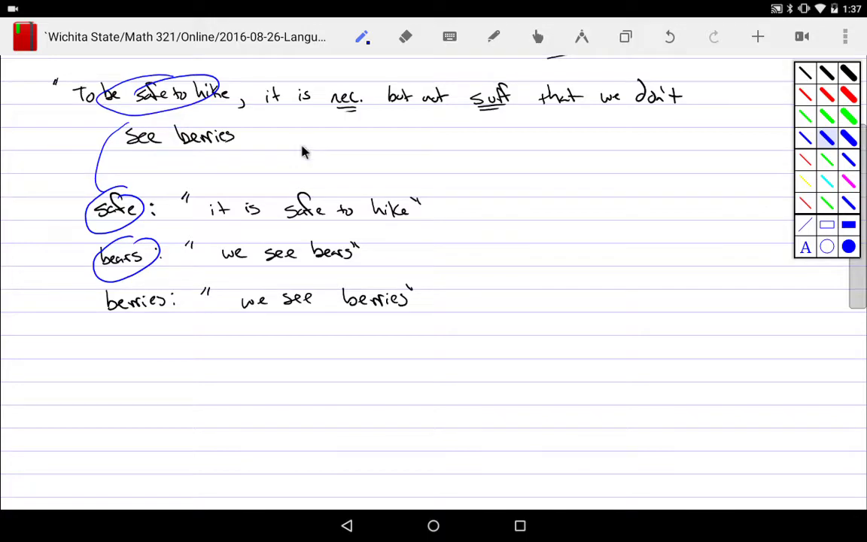
Write 'and' in black after 'See berries' and end the sentence with a period after bears
{"action": "left_click_drag", "start_coordinate": [265, 139], "coordinate": [280, 145]}
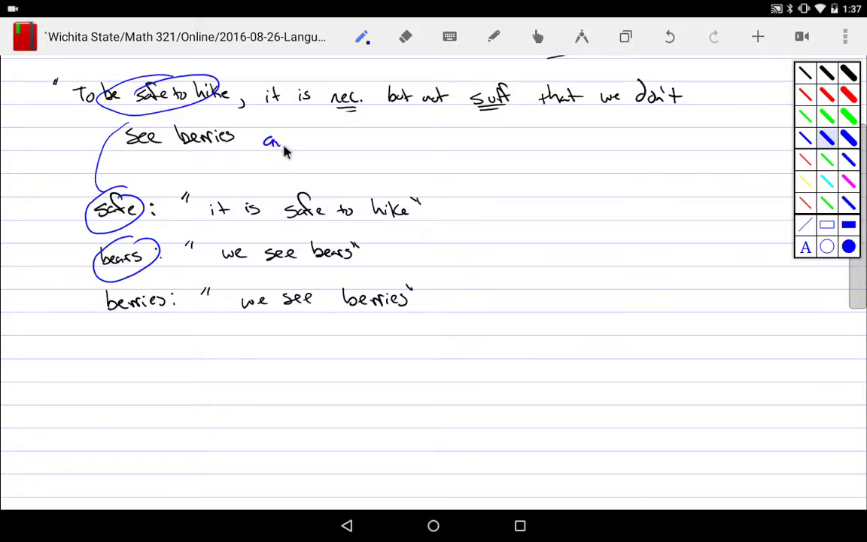
{"action": "left_click", "coordinate": [669, 43]}
{"action": "left_click", "coordinate": [827, 73]}
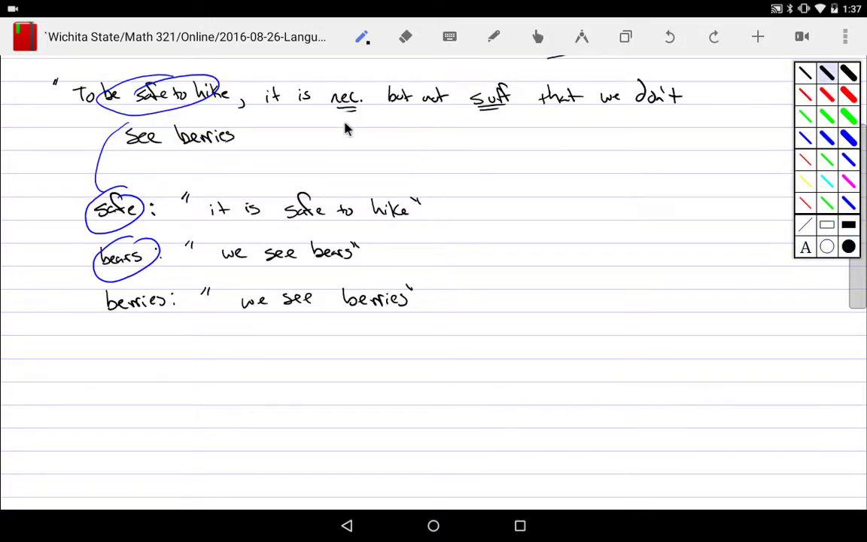
{"action": "left_click_drag", "start_coordinate": [273, 138], "coordinate": [550, 142]}
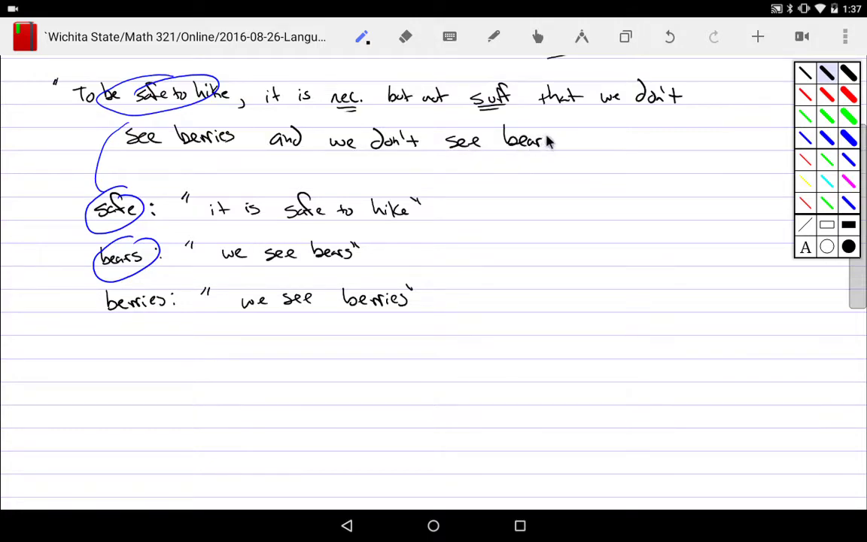
{"action": "left_click", "coordinate": [559, 145]}
In blue, circle "don't see bears" and berries and link them to their definitions
{"action": "left_click", "coordinate": [826, 139]}
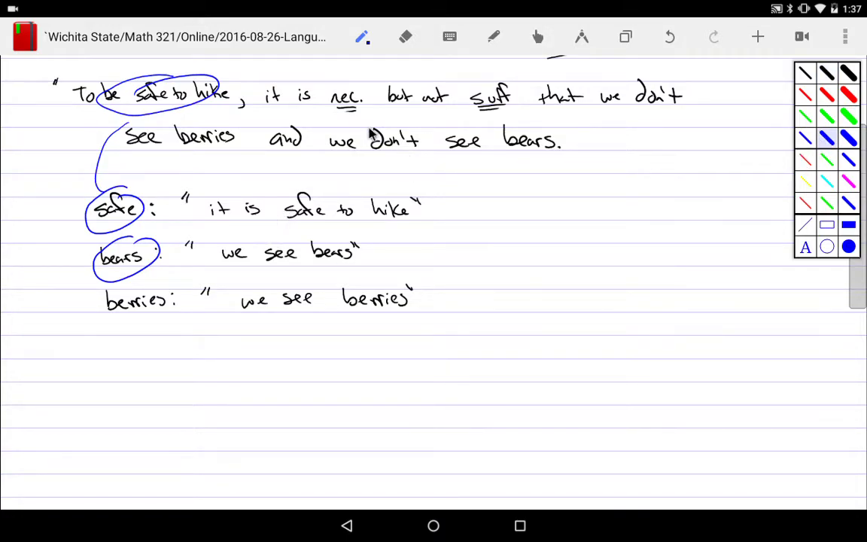
{"action": "mouse_move", "coordinate": [443, 120]}
{"action": "left_mouse_down"}
{"action": "mouse_move", "coordinate": [400, 158]}
{"action": "mouse_move", "coordinate": [413, 120]}
{"action": "left_mouse_up"}
{"action": "mouse_move", "coordinate": [162, 245]}
{"action": "left_mouse_down"}
{"action": "mouse_move", "coordinate": [316, 169]}
{"action": "mouse_move", "coordinate": [373, 155]}
{"action": "left_mouse_up"}
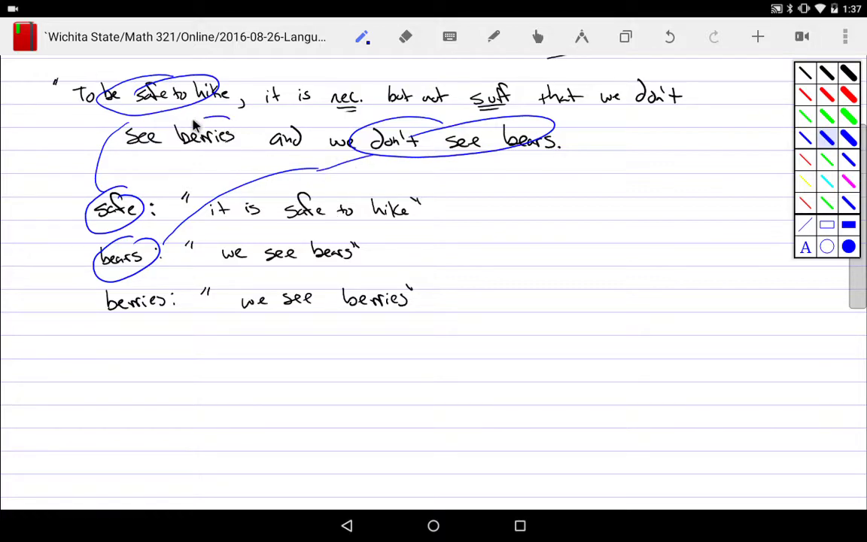
{"action": "left_click_drag", "start_coordinate": [175, 113], "coordinate": [223, 119]}
{"action": "mouse_move", "coordinate": [143, 156]}
{"action": "left_mouse_down"}
{"action": "mouse_move", "coordinate": [189, 151]}
{"action": "mouse_move", "coordinate": [154, 272]}
{"action": "mouse_move", "coordinate": [178, 289]}
{"action": "mouse_move", "coordinate": [124, 292]}
{"action": "left_mouse_up"}
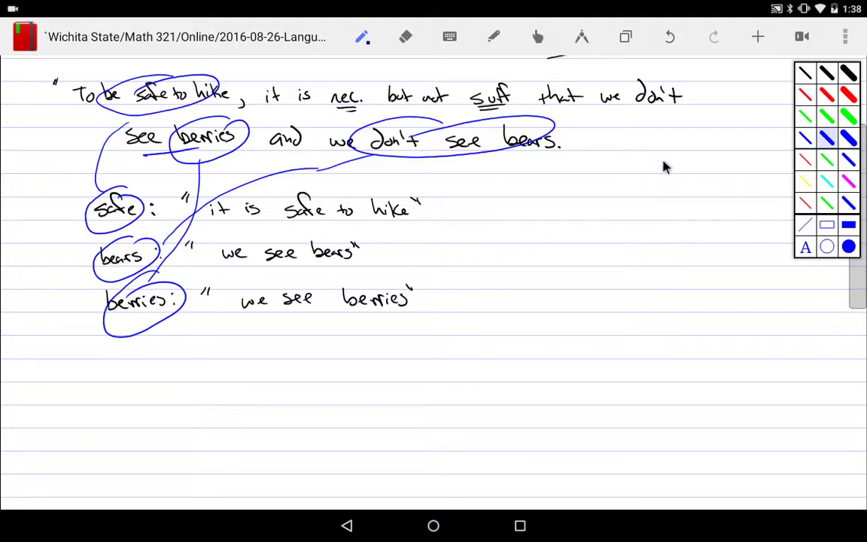
{"action": "left_click", "coordinate": [669, 43]}
Undo all blue annotations and handwriting back to the 'or bears on the trail' wording
{"action": "left_click", "coordinate": [670, 43]}
{"action": "left_click", "coordinate": [669, 42]}
{"action": "left_click", "coordinate": [669, 43]}
{"action": "left_click", "coordinate": [670, 44]}
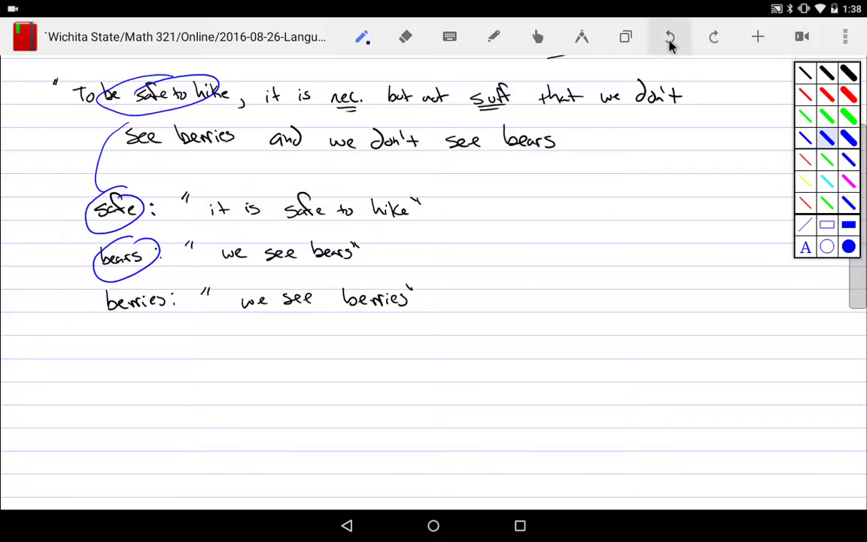
{"action": "left_click", "coordinate": [670, 43]}
{"action": "left_click", "coordinate": [670, 43]}
{"action": "left_click", "coordinate": [670, 42]}
{"action": "left_click", "coordinate": [670, 43]}
{"action": "left_click", "coordinate": [670, 43]}
{"action": "left_click", "coordinate": [670, 43]}
{"action": "left_click", "coordinate": [671, 43]}
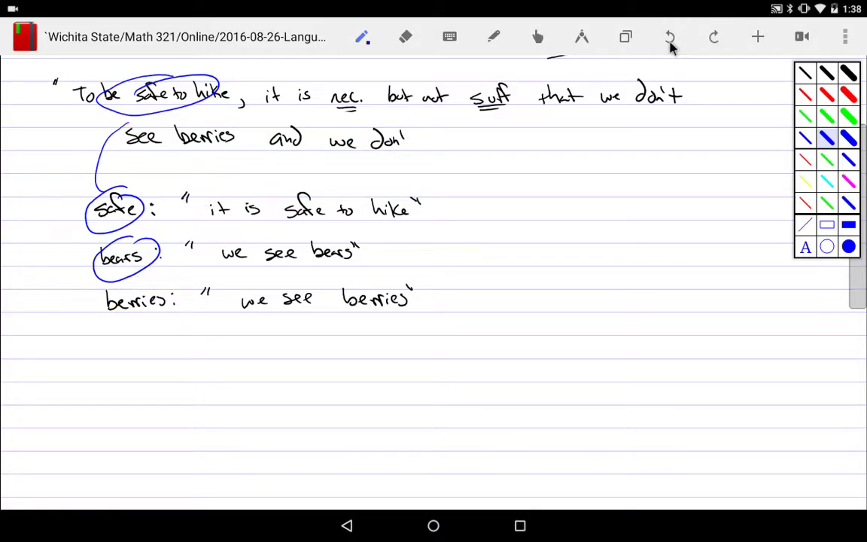
{"action": "left_click", "coordinate": [670, 42]}
{"action": "left_click", "coordinate": [670, 42]}
{"action": "left_click", "coordinate": [670, 42]}
{"action": "left_click", "coordinate": [670, 43]}
{"action": "left_click", "coordinate": [670, 43]}
{"action": "left_click", "coordinate": [670, 43]}
{"action": "left_click", "coordinate": [670, 43]}
{"action": "left_click", "coordinate": [670, 43]}
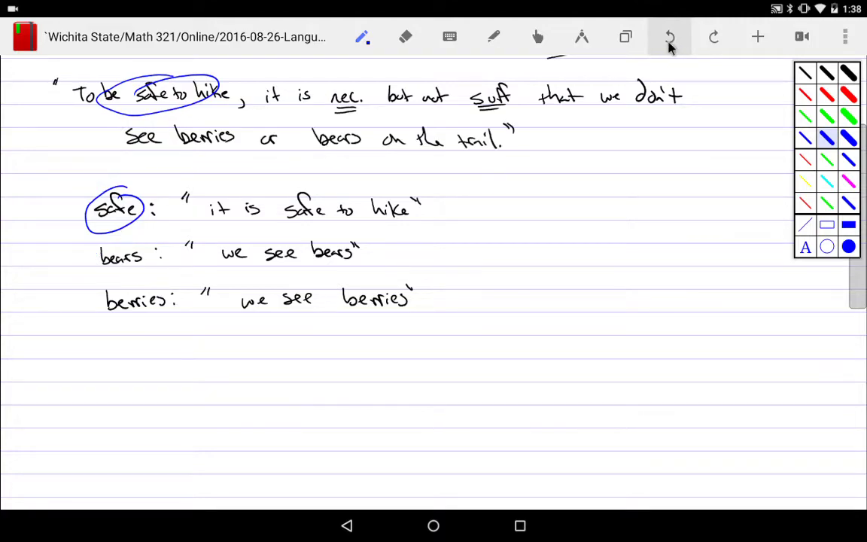
{"action": "left_click", "coordinate": [670, 46]}
{"action": "left_click", "coordinate": [670, 45]}
{"action": "left_click", "coordinate": [671, 46]}
{"action": "left_click", "coordinate": [672, 47]}
{"action": "left_click", "coordinate": [711, 39]}
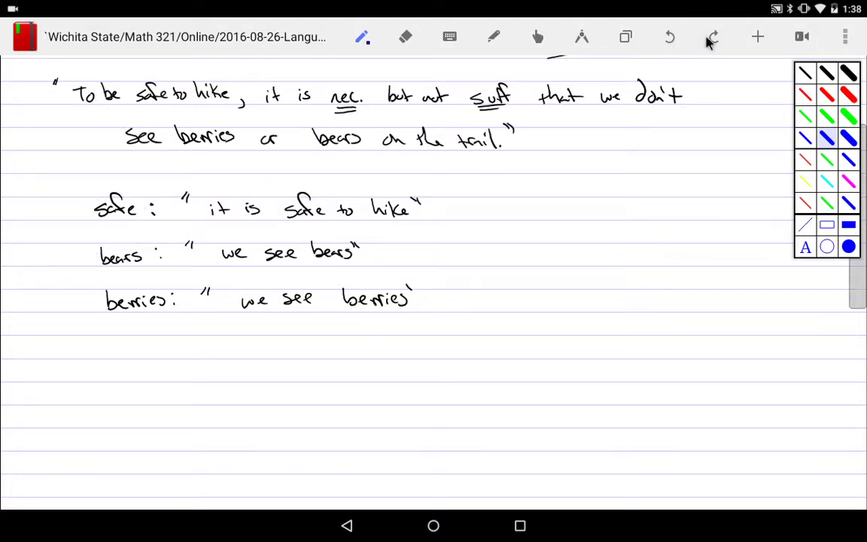
Erase 'or', move 'bears on the trail.' right, and write "and don't see" in the gap
{"action": "left_click", "coordinate": [827, 72]}
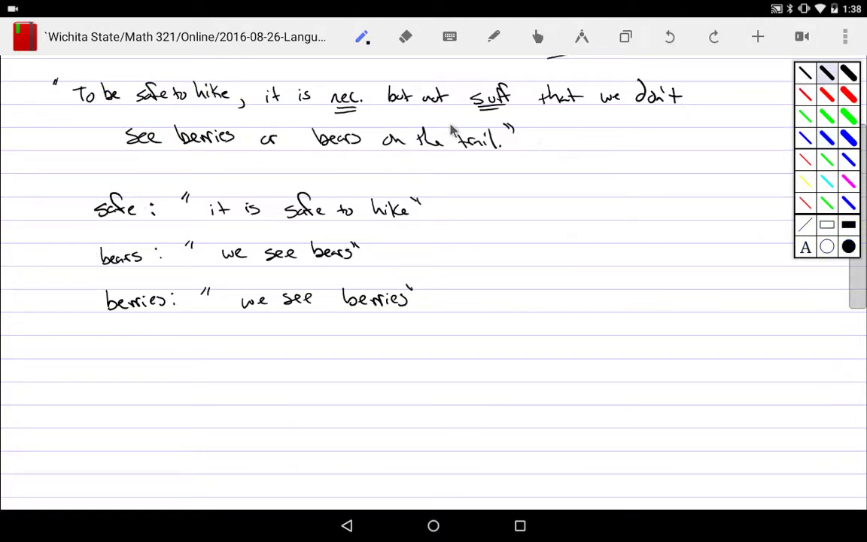
{"action": "left_click_drag", "start_coordinate": [260, 120], "coordinate": [265, 155]}
{"action": "left_click", "coordinate": [494, 36]}
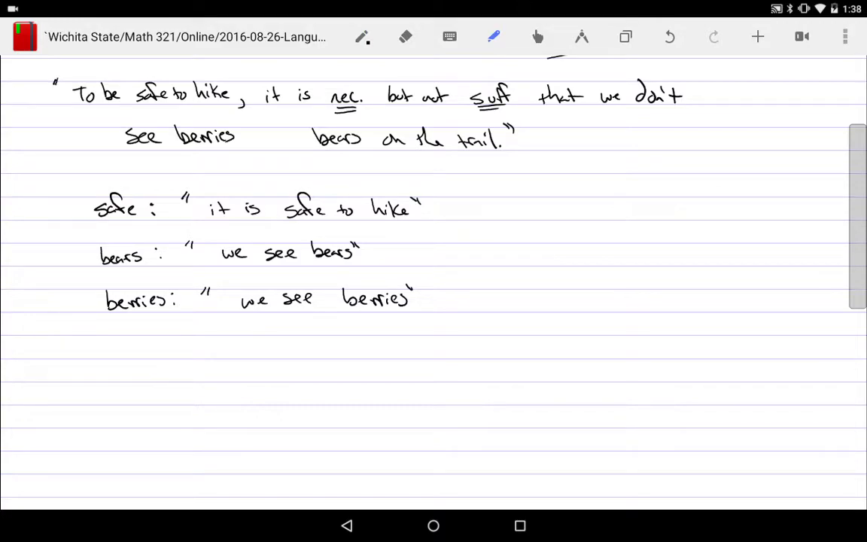
{"action": "left_click_drag", "start_coordinate": [303, 118], "coordinate": [541, 177]}
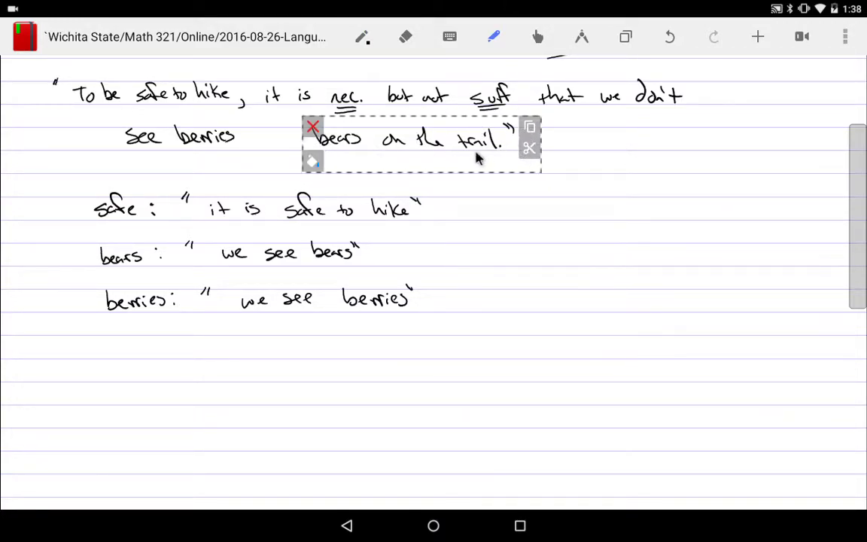
{"action": "left_click_drag", "start_coordinate": [482, 158], "coordinate": [546, 155]}
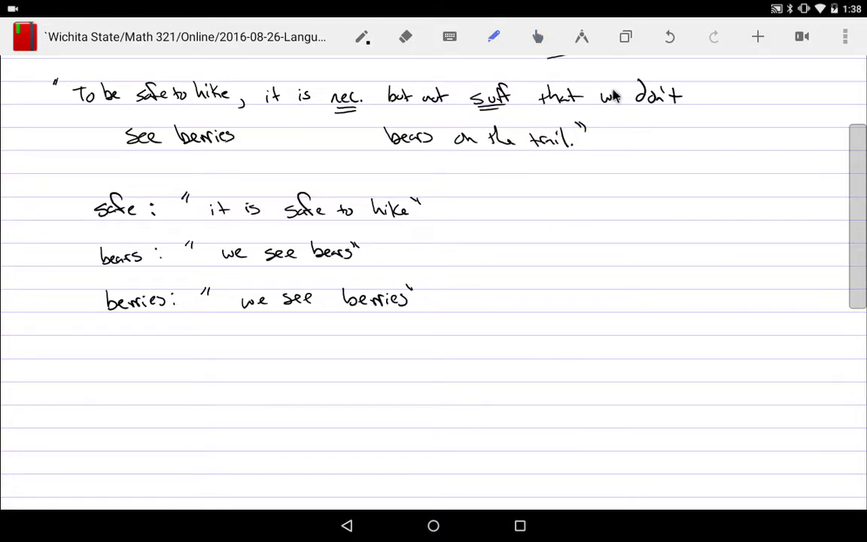
{"action": "left_click", "coordinate": [363, 38]}
{"action": "left_click_drag", "start_coordinate": [255, 138], "coordinate": [354, 146]}
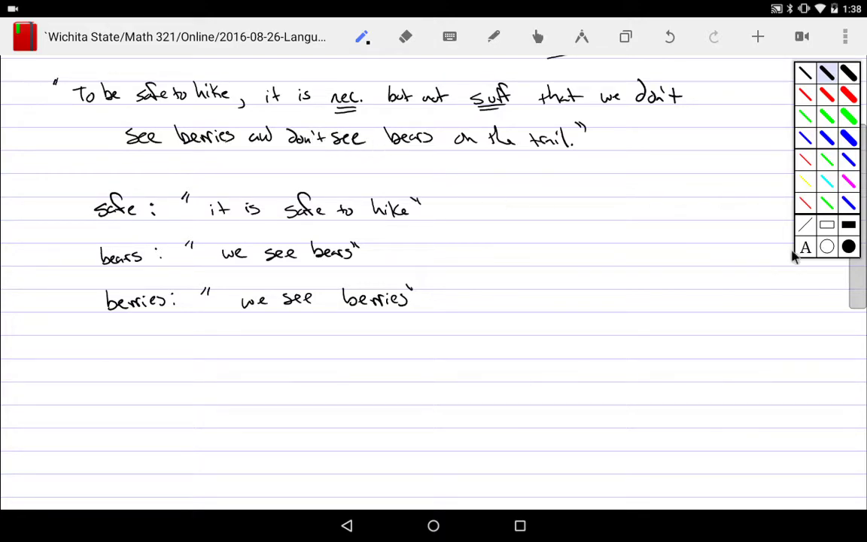
{"action": "left_click_drag", "start_coordinate": [858, 295], "coordinate": [856, 298]}
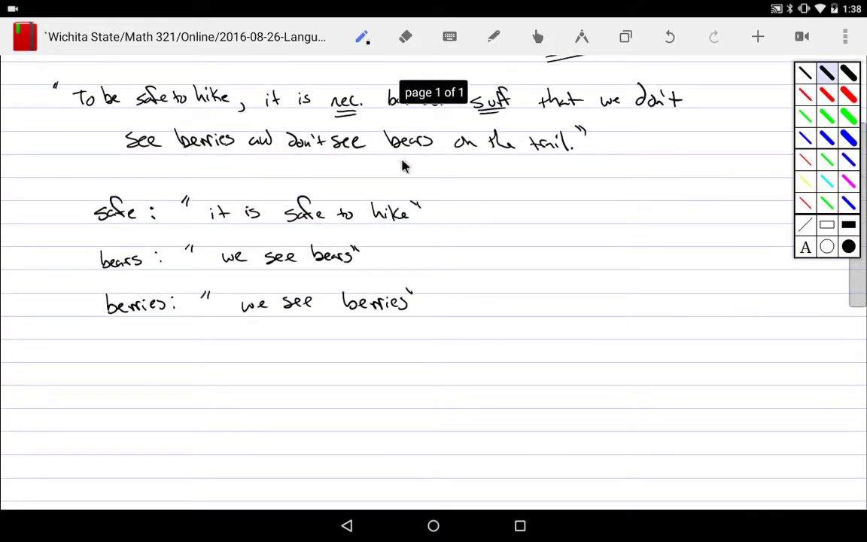
Double-underline 'safe to hike', 'see berries' and 'see bears' in blue
{"action": "left_click", "coordinate": [827, 139]}
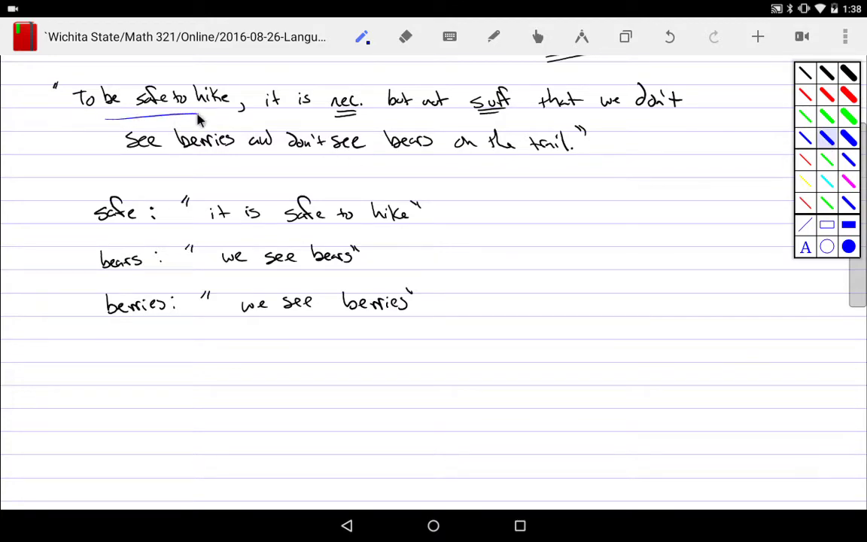
{"action": "left_click_drag", "start_coordinate": [200, 119], "coordinate": [201, 116]}
{"action": "left_click_drag", "start_coordinate": [139, 157], "coordinate": [202, 153]}
{"action": "left_click_drag", "start_coordinate": [143, 162], "coordinate": [197, 159]}
{"action": "left_click_drag", "start_coordinate": [120, 115], "coordinate": [197, 113]}
{"action": "left_click_drag", "start_coordinate": [364, 160], "coordinate": [423, 158]}
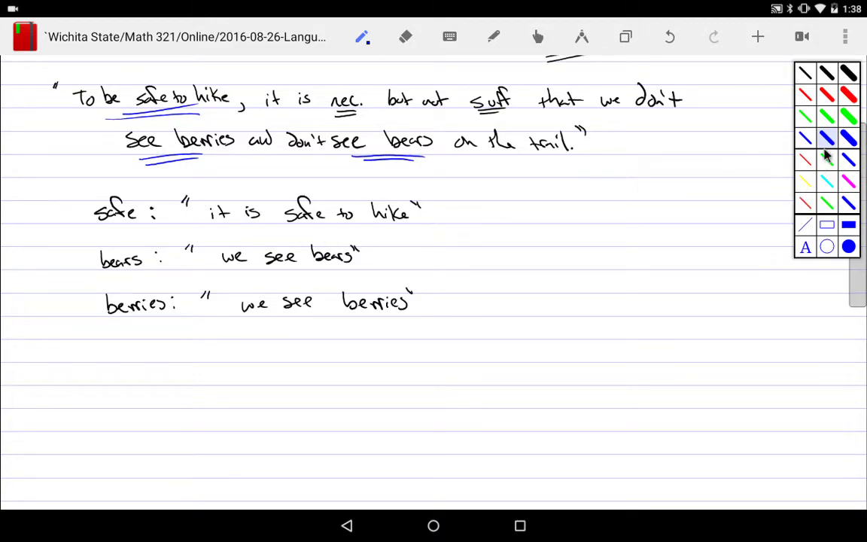
{"action": "left_click", "coordinate": [827, 95]}
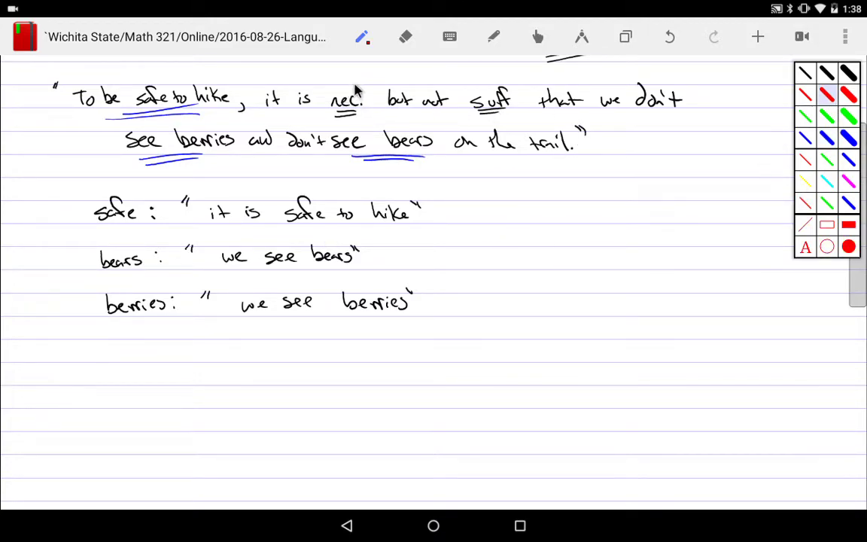
Circle nec., suff, but, not and both "don't"s in red, writing 'not' under the first one
{"action": "left_click_drag", "start_coordinate": [354, 85], "coordinate": [333, 116]}
{"action": "mouse_move", "coordinate": [488, 78]}
{"action": "left_mouse_down"}
{"action": "mouse_move", "coordinate": [480, 117]}
{"action": "mouse_move", "coordinate": [508, 81]}
{"action": "left_mouse_up"}
{"action": "mouse_move", "coordinate": [406, 86]}
{"action": "left_mouse_down"}
{"action": "mouse_move", "coordinate": [412, 92]}
{"action": "mouse_move", "coordinate": [401, 81]}
{"action": "mouse_move", "coordinate": [421, 66]}
{"action": "left_mouse_up"}
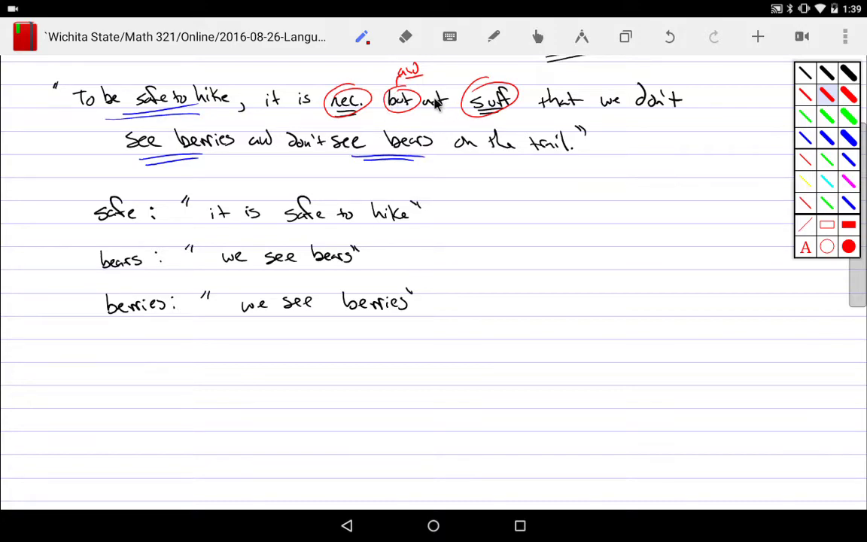
{"action": "left_click_drag", "start_coordinate": [422, 106], "coordinate": [425, 93]}
{"action": "left_click_drag", "start_coordinate": [668, 83], "coordinate": [674, 87]}
{"action": "mouse_move", "coordinate": [305, 129]}
{"action": "left_mouse_down"}
{"action": "mouse_move", "coordinate": [310, 159]}
{"action": "mouse_move", "coordinate": [320, 161]}
{"action": "left_mouse_up"}
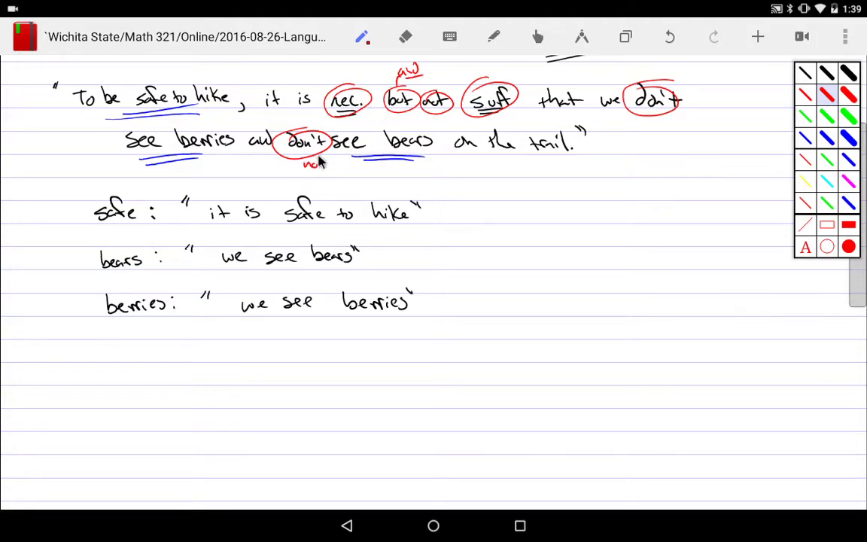
{"action": "left_click_drag", "start_coordinate": [663, 126], "coordinate": [670, 119]}
In green, write 'Know:' with a square arrowing to a triangle, erase stray 'is', label 'Necc'
{"action": "left_click", "coordinate": [828, 116]}
{"action": "left_click_drag", "start_coordinate": [567, 193], "coordinate": [584, 215]}
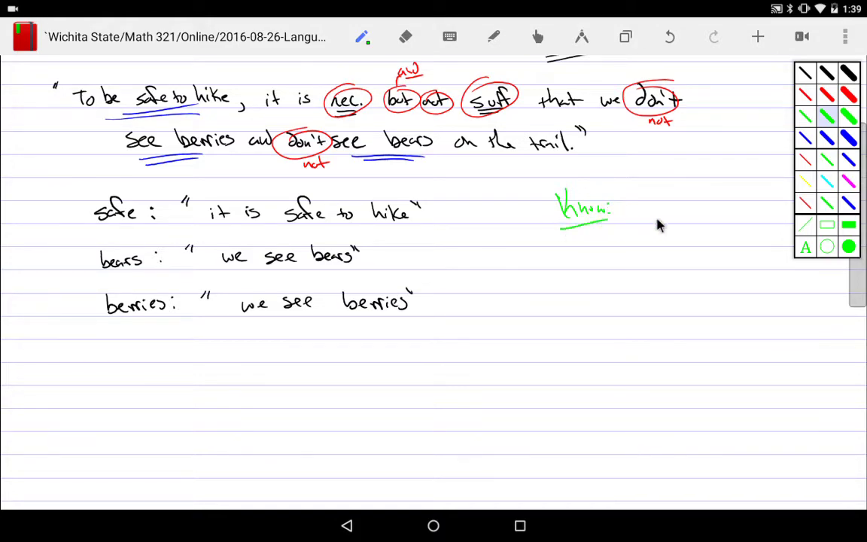
{"action": "left_click_drag", "start_coordinate": [680, 217], "coordinate": [715, 220]}
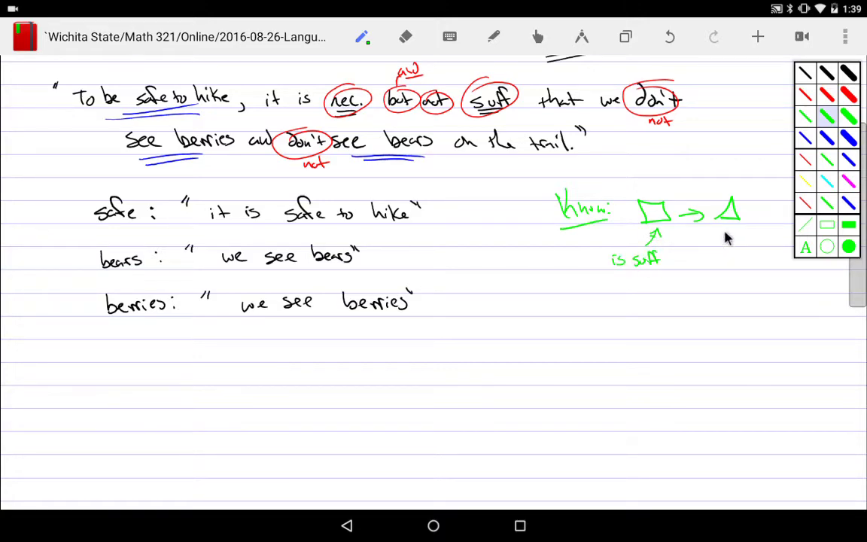
{"action": "left_click_drag", "start_coordinate": [726, 234], "coordinate": [731, 235]}
{"action": "left_click_drag", "start_coordinate": [622, 260], "coordinate": [618, 261]}
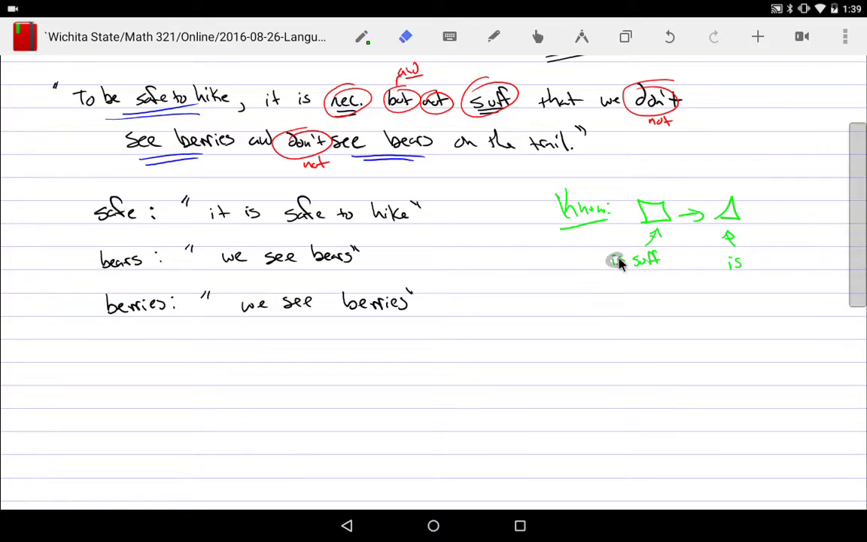
{"action": "left_click_drag", "start_coordinate": [730, 261], "coordinate": [738, 269]}
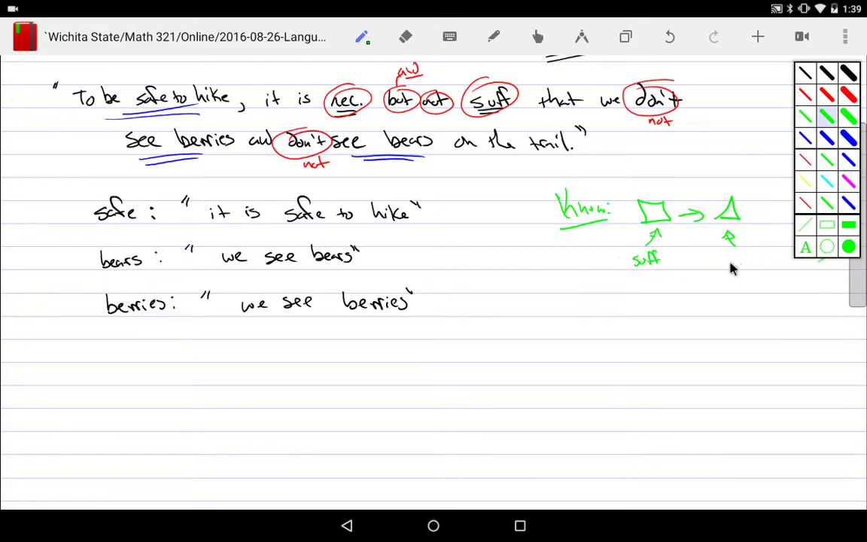
{"action": "left_click_drag", "start_coordinate": [731, 265], "coordinate": [750, 261]}
{"action": "left_click", "coordinate": [827, 94]}
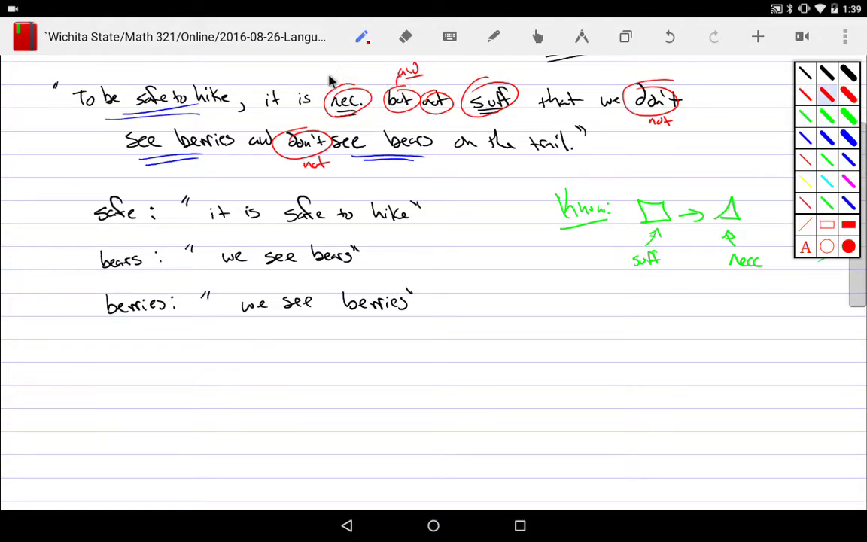
Draw red arrows above nec. and suff. and a ¬ at the first-line don't
{"action": "left_click_drag", "start_coordinate": [330, 78], "coordinate": [359, 80]}
{"action": "left_click_drag", "start_coordinate": [430, 81], "coordinate": [493, 72]}
{"action": "left_click_drag", "start_coordinate": [646, 79], "coordinate": [659, 72]}
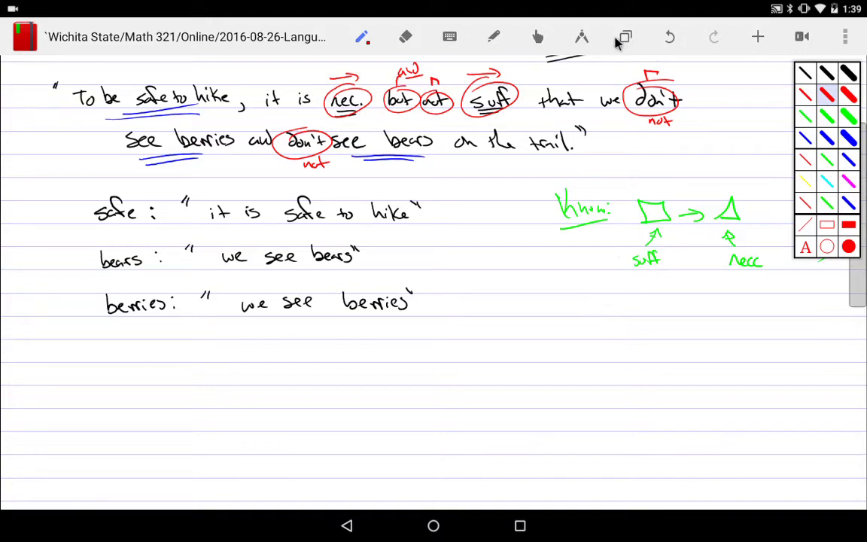
Undo the last red mark, then add a red ¬ under the second don't and a ∧ beside 'and'
{"action": "left_click", "coordinate": [668, 37]}
{"action": "left_click_drag", "start_coordinate": [309, 177], "coordinate": [320, 183]}
{"action": "left_click_drag", "start_coordinate": [386, 76], "coordinate": [392, 68]}
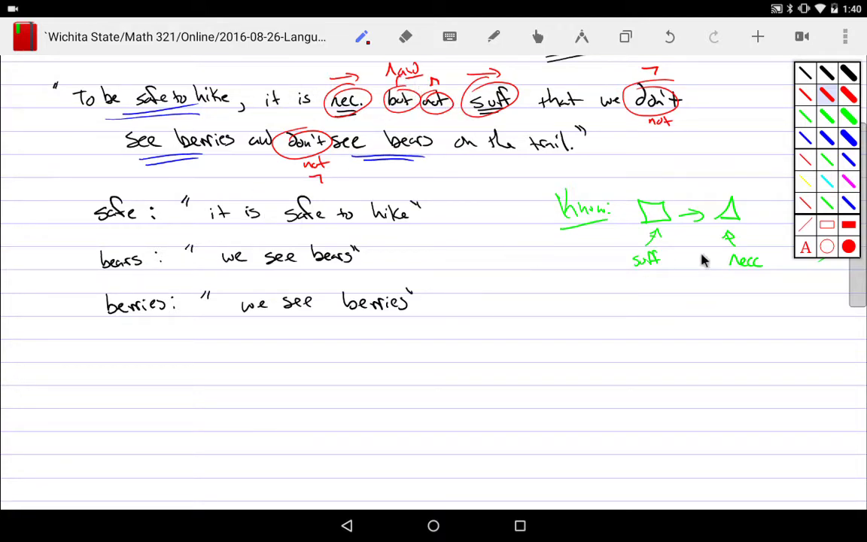
{"action": "left_click_drag", "start_coordinate": [863, 277], "coordinate": [861, 286]}
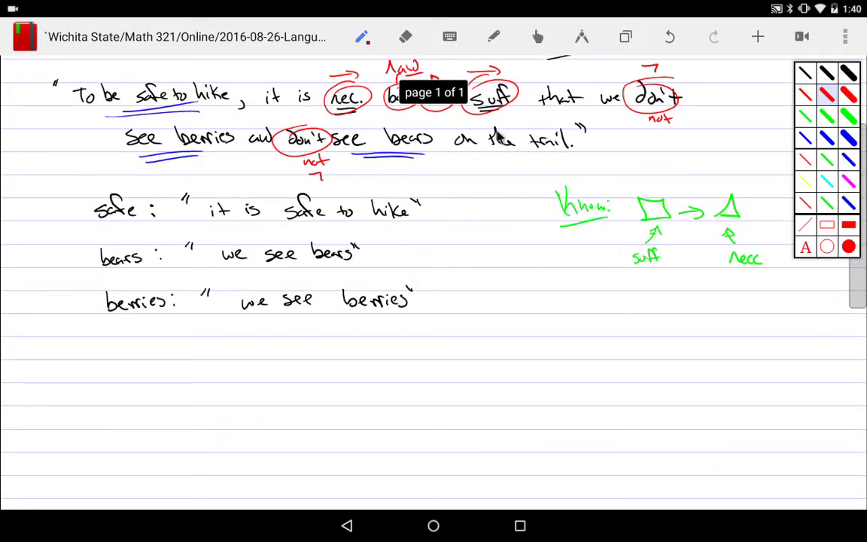
Add a second blank page and put a closing quotation mark after 'trail.'
{"action": "left_click", "coordinate": [757, 38]}
{"action": "left_click_drag", "start_coordinate": [858, 310], "coordinate": [856, 115]}
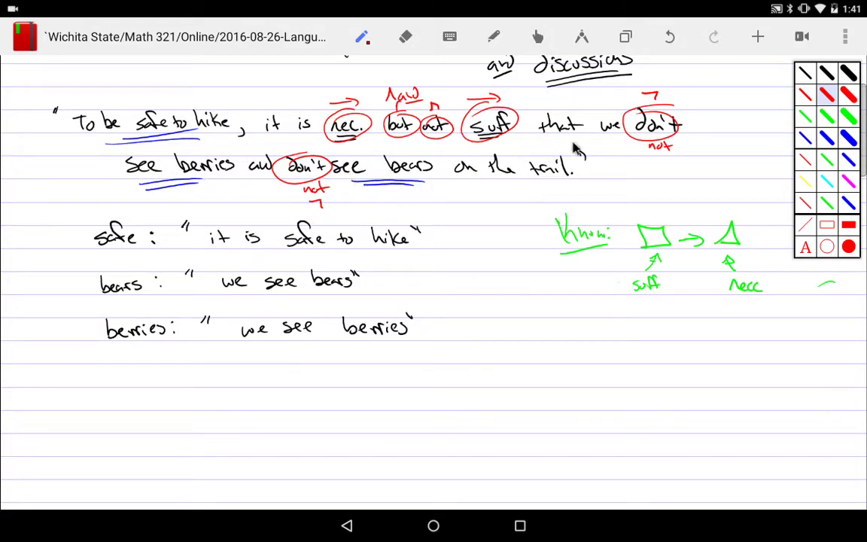
{"action": "left_click_drag", "start_coordinate": [579, 153], "coordinate": [580, 158]}
{"action": "left_click_drag", "start_coordinate": [585, 152], "coordinate": [585, 159]}
Draw a red vertical line between nec. and but, then begin the formula '[safe →' below
{"action": "left_click_drag", "start_coordinate": [375, 91], "coordinate": [375, 147]}
{"action": "scroll", "coordinate": [859, 170], "scroll_direction": "down", "scroll_amount": 2}
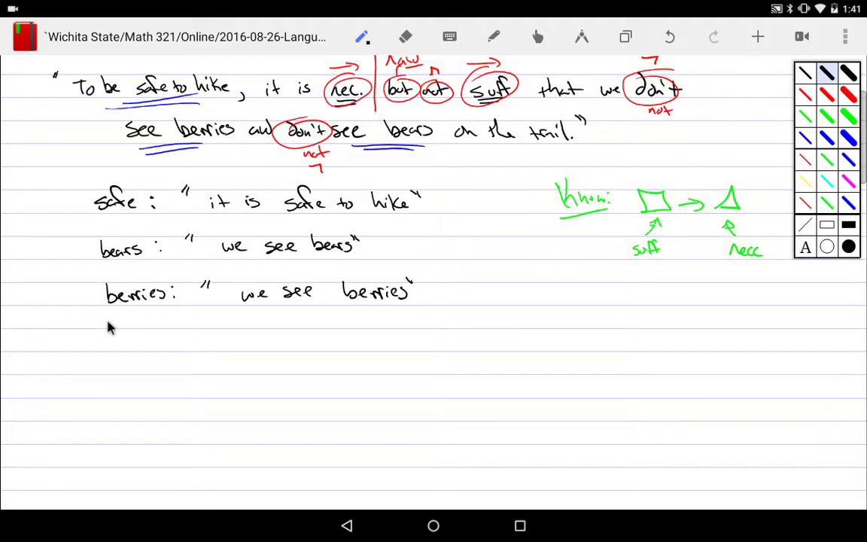
{"action": "mouse_move", "coordinate": [111, 325]}
{"action": "left_mouse_down"}
{"action": "mouse_move", "coordinate": [104, 360]}
{"action": "mouse_move", "coordinate": [136, 343]}
{"action": "mouse_move", "coordinate": [222, 349]}
{"action": "mouse_move", "coordinate": [252, 335]}
{"action": "mouse_move", "coordinate": [351, 342]}
{"action": "left_mouse_up"}
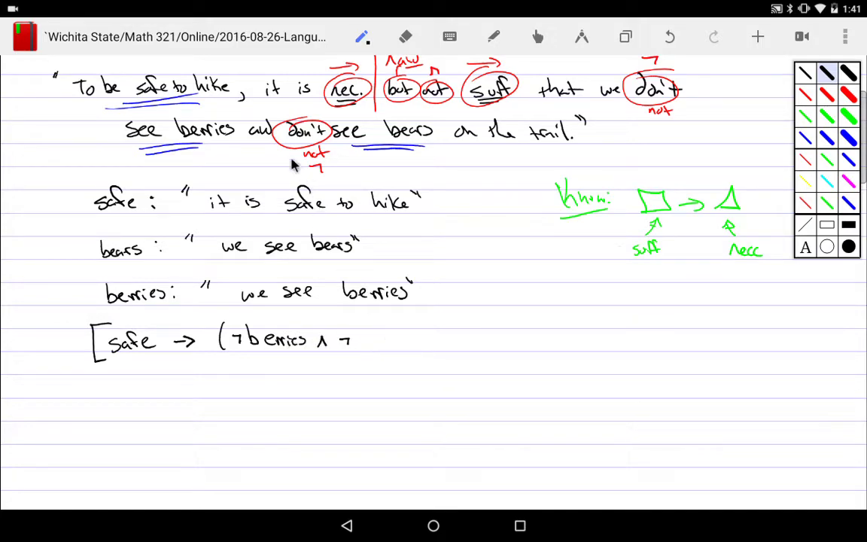
Circle 'and' in red with a ∧ beneath it, replacing an accidental black circle
{"action": "left_click_drag", "start_coordinate": [273, 119], "coordinate": [276, 125]}
{"action": "left_click", "coordinate": [671, 37]}
{"action": "mouse_move", "coordinate": [253, 114]}
{"action": "left_mouse_down"}
{"action": "mouse_move", "coordinate": [223, 128]}
{"action": "mouse_move", "coordinate": [256, 119]}
{"action": "left_mouse_up"}
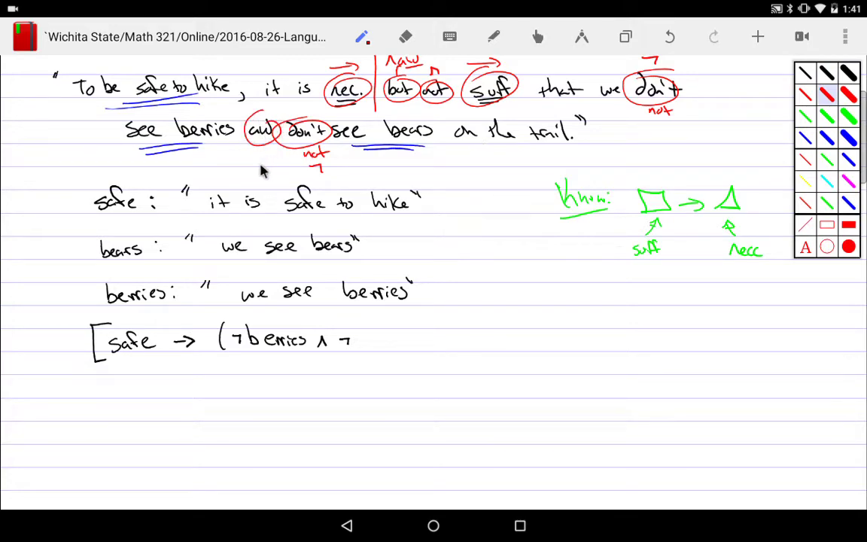
{"action": "left_click_drag", "start_coordinate": [259, 167], "coordinate": [270, 167]}
In black ink, continue the formula: ¬bears)] ∧ ¬[(¬berries ∧ ¬bears) → safe]
{"action": "left_click", "coordinate": [827, 73]}
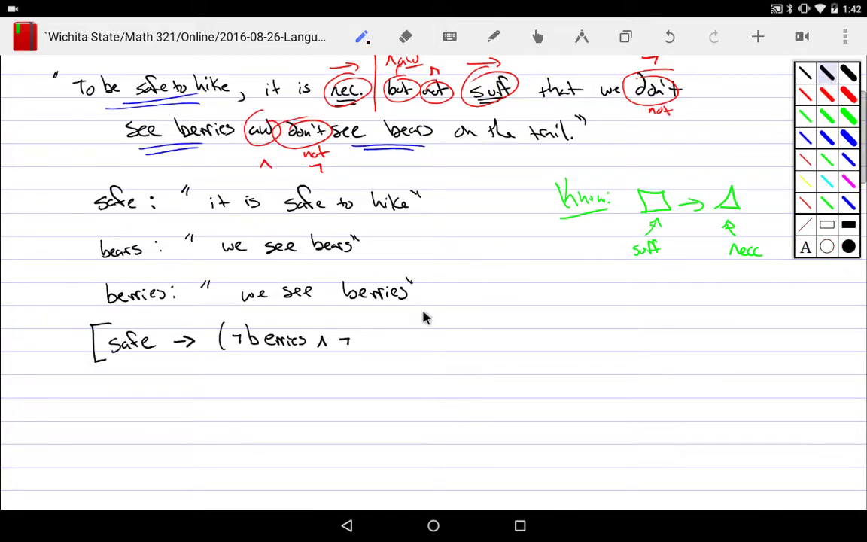
{"action": "left_click_drag", "start_coordinate": [364, 345], "coordinate": [411, 347]}
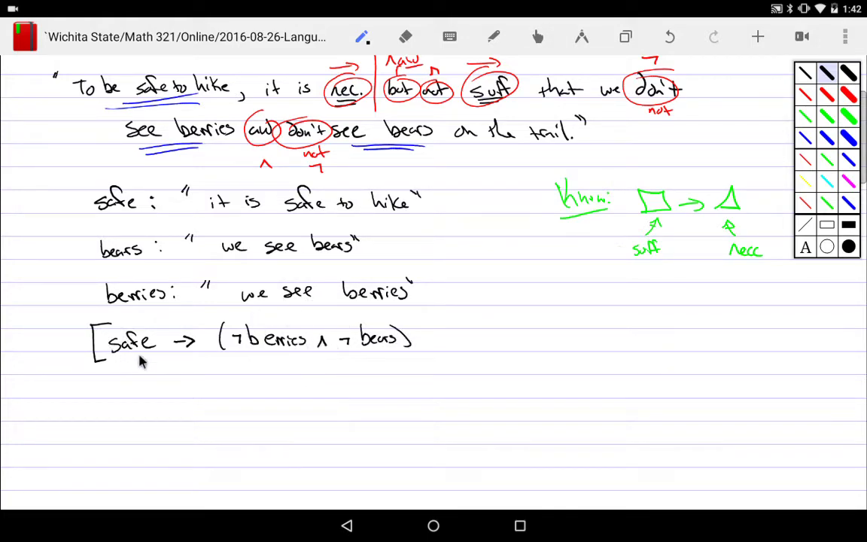
{"action": "mouse_move", "coordinate": [415, 322]}
{"action": "left_mouse_down"}
{"action": "mouse_move", "coordinate": [413, 365]}
{"action": "mouse_move", "coordinate": [473, 357]}
{"action": "left_mouse_up"}
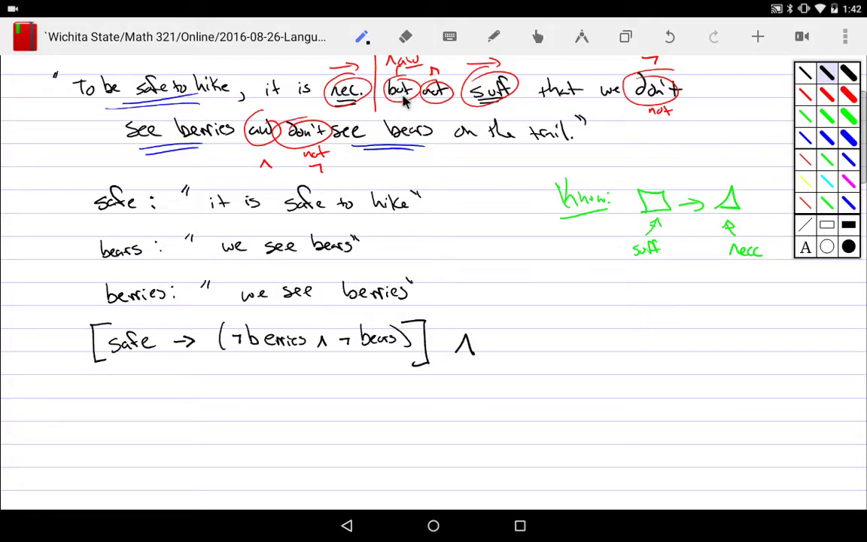
{"action": "mouse_move", "coordinate": [494, 339]}
{"action": "left_mouse_down"}
{"action": "mouse_move", "coordinate": [519, 362]}
{"action": "mouse_move", "coordinate": [530, 360]}
{"action": "left_mouse_up"}
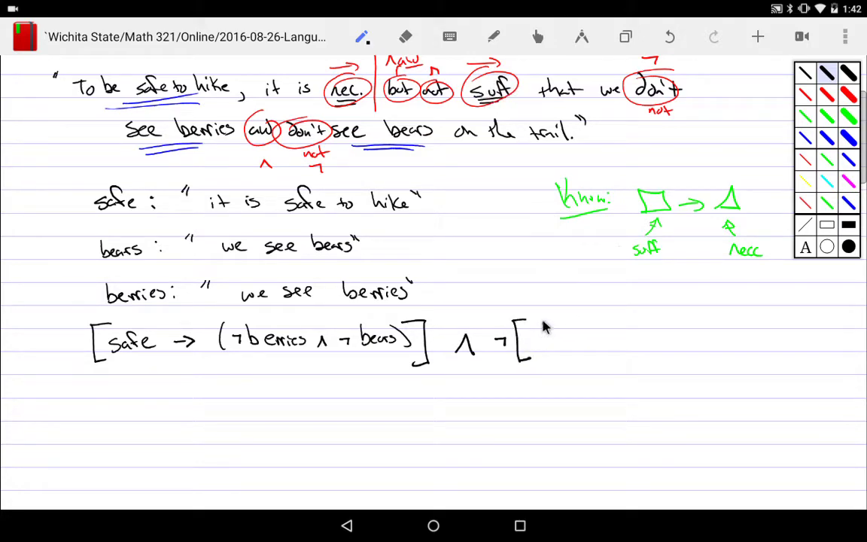
{"action": "mouse_move", "coordinate": [545, 324]}
{"action": "left_mouse_down"}
{"action": "mouse_move", "coordinate": [543, 347]}
{"action": "mouse_move", "coordinate": [573, 338]}
{"action": "mouse_move", "coordinate": [692, 344]}
{"action": "mouse_move", "coordinate": [720, 337]}
{"action": "mouse_move", "coordinate": [789, 348]}
{"action": "left_mouse_up"}
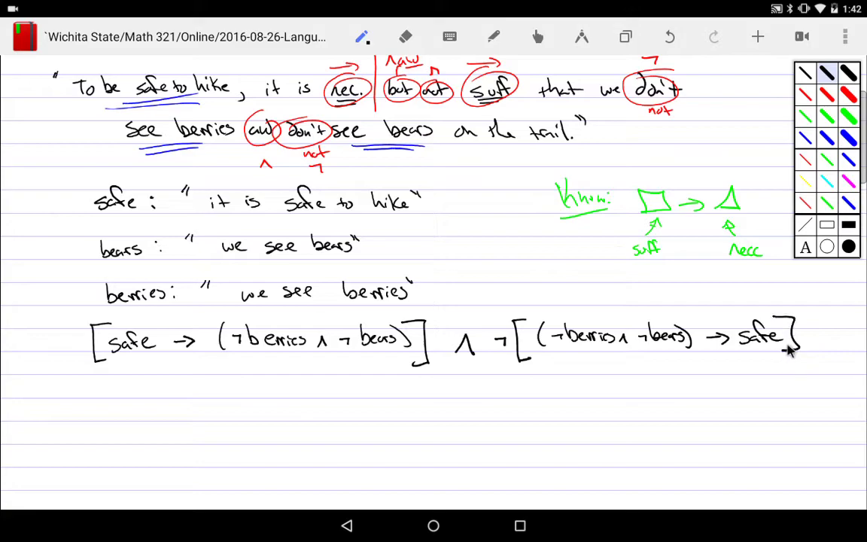
{"action": "scroll", "coordinate": [434, 226], "scroll_direction": "down", "scroll_amount": 3}
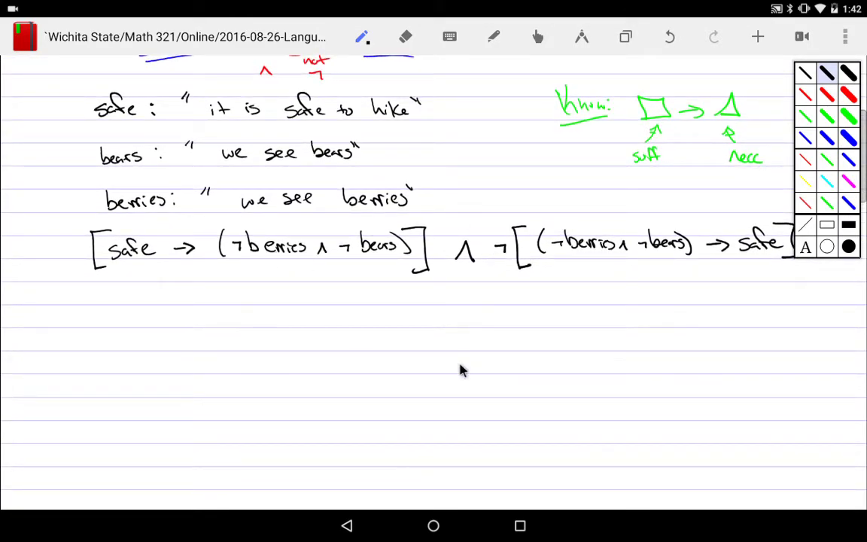
Write 'You should be able to go from SYM ⇄ english' and a margin arrow from quote to formula
{"action": "scroll", "coordinate": [866, 197], "scroll_direction": "up", "scroll_amount": 4}
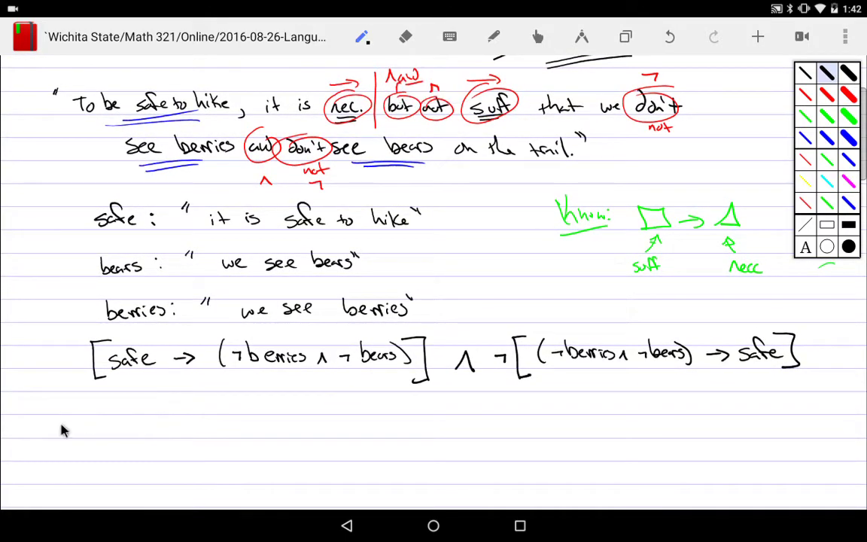
{"action": "mouse_move", "coordinate": [117, 431]}
{"action": "left_mouse_down"}
{"action": "mouse_move", "coordinate": [216, 422]}
{"action": "mouse_move", "coordinate": [211, 428]}
{"action": "mouse_move", "coordinate": [285, 434]}
{"action": "mouse_move", "coordinate": [448, 429]}
{"action": "left_mouse_up"}
{"action": "mouse_move", "coordinate": [516, 419]}
{"action": "left_mouse_down"}
{"action": "mouse_move", "coordinate": [515, 434]}
{"action": "mouse_move", "coordinate": [543, 435]}
{"action": "mouse_move", "coordinate": [549, 421]}
{"action": "mouse_move", "coordinate": [556, 430]}
{"action": "left_mouse_up"}
{"action": "left_click", "coordinate": [670, 37]}
{"action": "left_click_drag", "start_coordinate": [564, 428], "coordinate": [661, 431]}
{"action": "left_click_drag", "start_coordinate": [665, 424], "coordinate": [670, 432]}
{"action": "left_click_drag", "start_coordinate": [673, 418], "coordinate": [678, 430]}
{"action": "left_click_drag", "start_coordinate": [598, 435], "coordinate": [580, 448]}
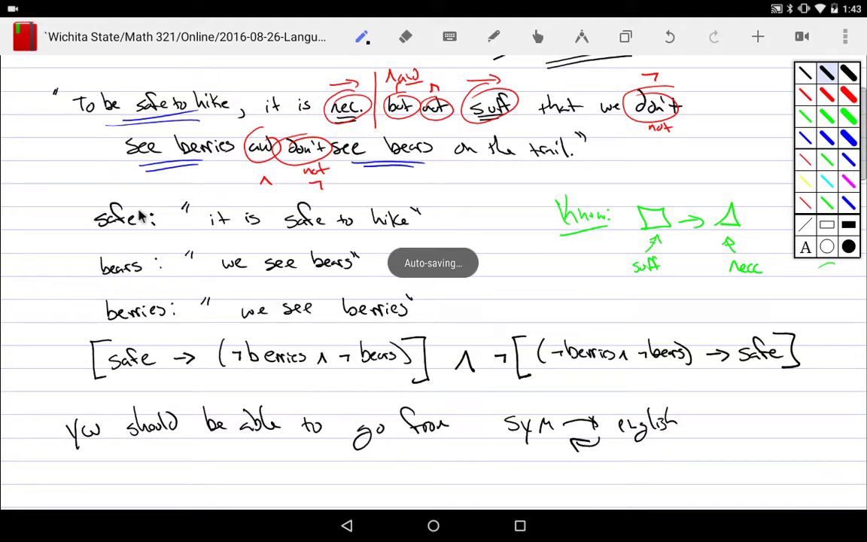
{"action": "mouse_move", "coordinate": [84, 136]}
{"action": "left_mouse_down"}
{"action": "mouse_move", "coordinate": [72, 292]}
{"action": "mouse_move", "coordinate": [100, 329]}
{"action": "left_mouse_up"}
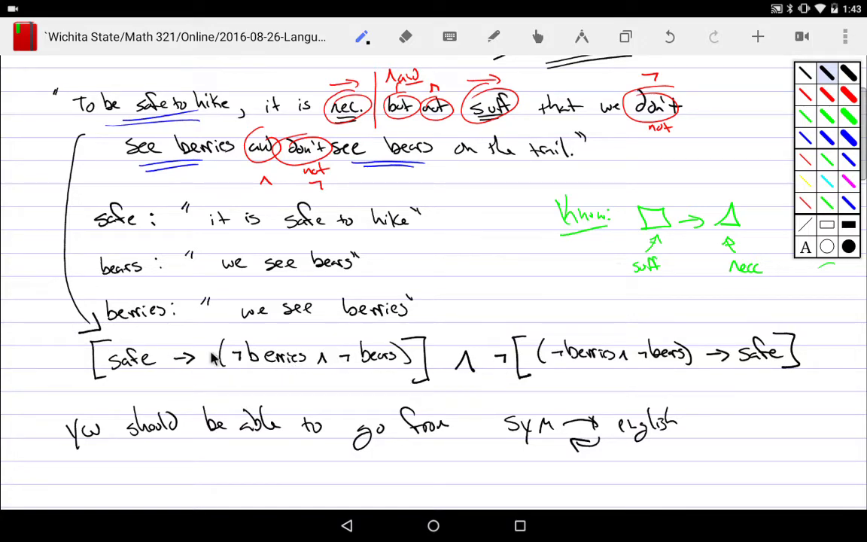
Draw a second margin arrow, then undo all the margin arrow strokes
{"action": "mouse_move", "coordinate": [73, 327]}
{"action": "left_mouse_down"}
{"action": "mouse_move", "coordinate": [29, 241]}
{"action": "mouse_move", "coordinate": [49, 149]}
{"action": "mouse_move", "coordinate": [48, 172]}
{"action": "left_mouse_up"}
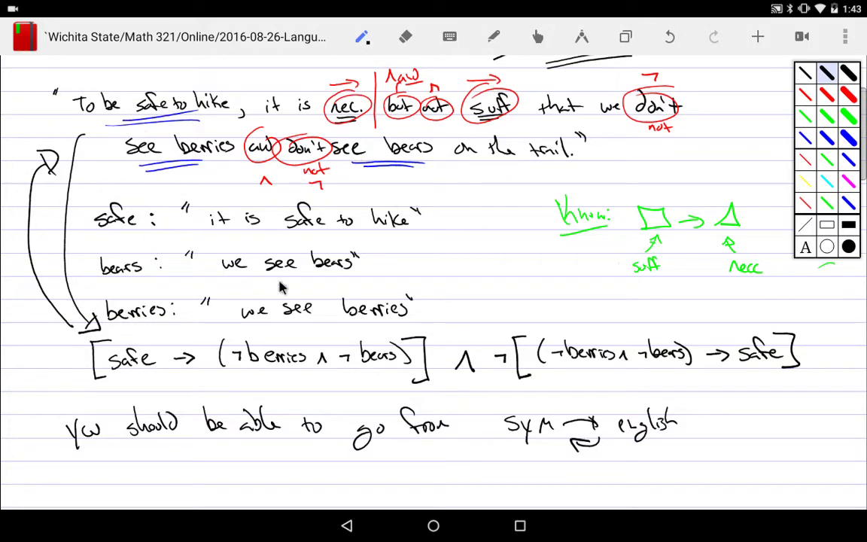
{"action": "left_click", "coordinate": [670, 36]}
{"action": "left_click", "coordinate": [670, 37]}
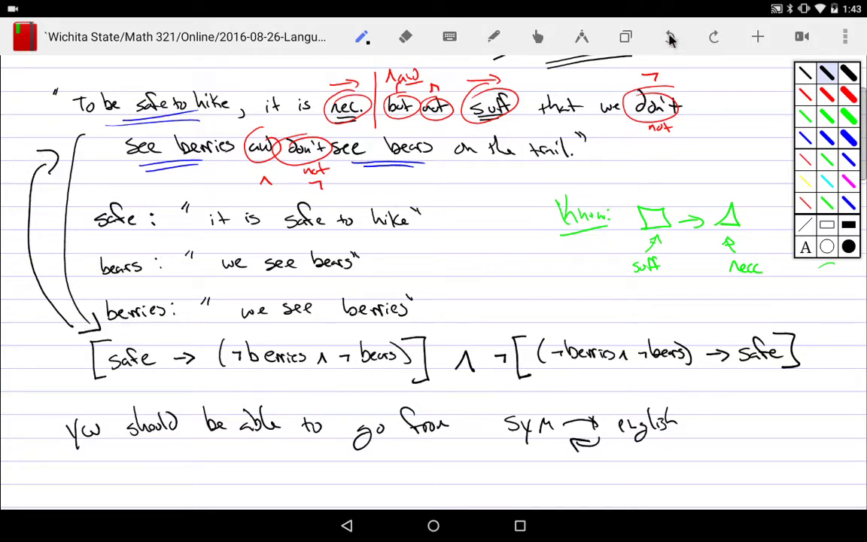
{"action": "left_click", "coordinate": [670, 36]}
{"action": "left_click", "coordinate": [670, 36]}
{"action": "left_click", "coordinate": [670, 36]}
{"action": "left_click", "coordinate": [670, 36]}
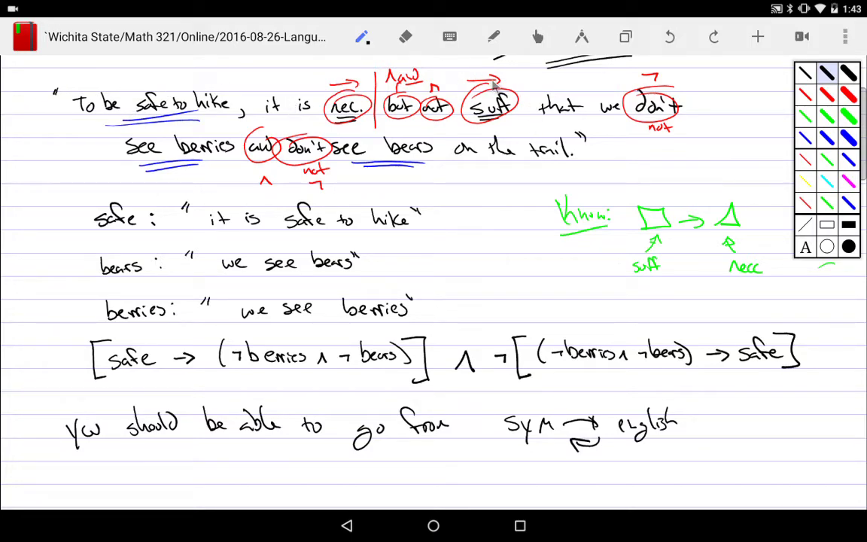
Erase the red vertical line between nec. and but
{"action": "key", "text": "e"}
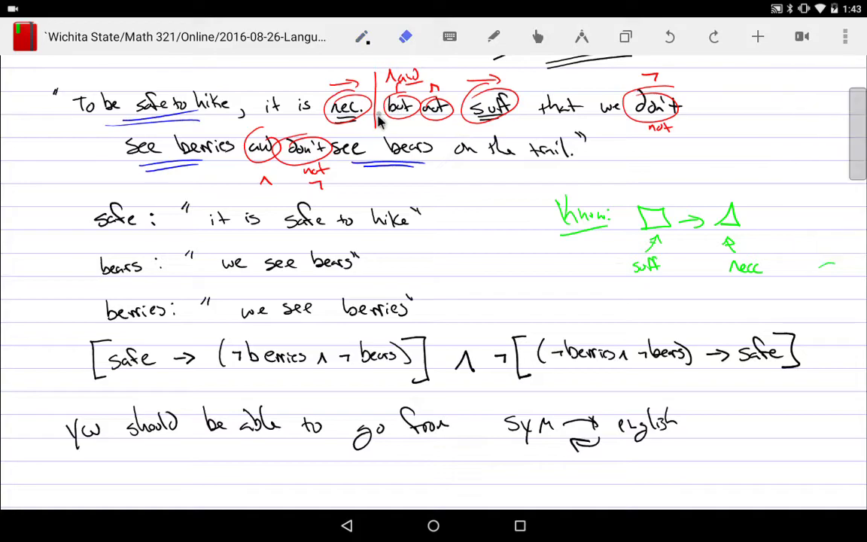
{"action": "left_click_drag", "start_coordinate": [374, 71], "coordinate": [374, 128]}
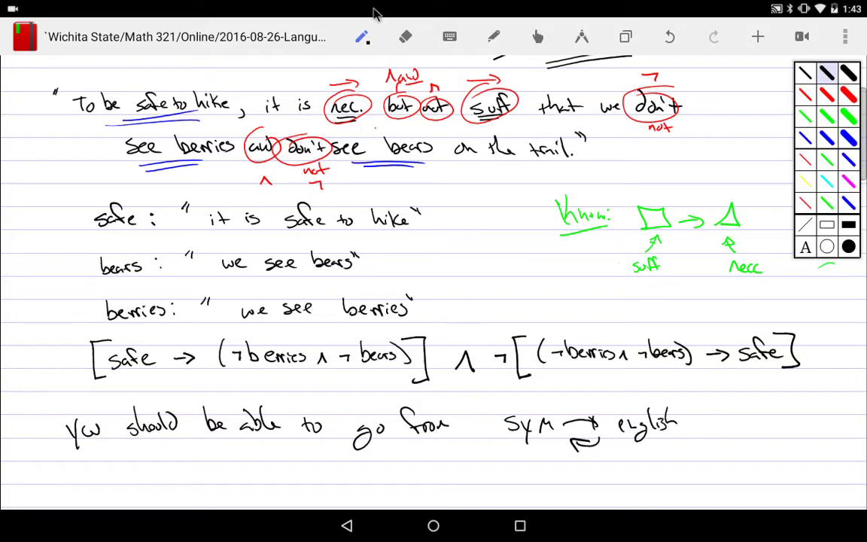
{"action": "left_click_drag", "start_coordinate": [374, 1], "coordinate": [374, 5]}
Draw an arrow down from the formula to 'Truth Table?' and circle it, redrawing the circle larger
{"action": "scroll", "coordinate": [727, 162], "scroll_direction": "down", "scroll_amount": 5}
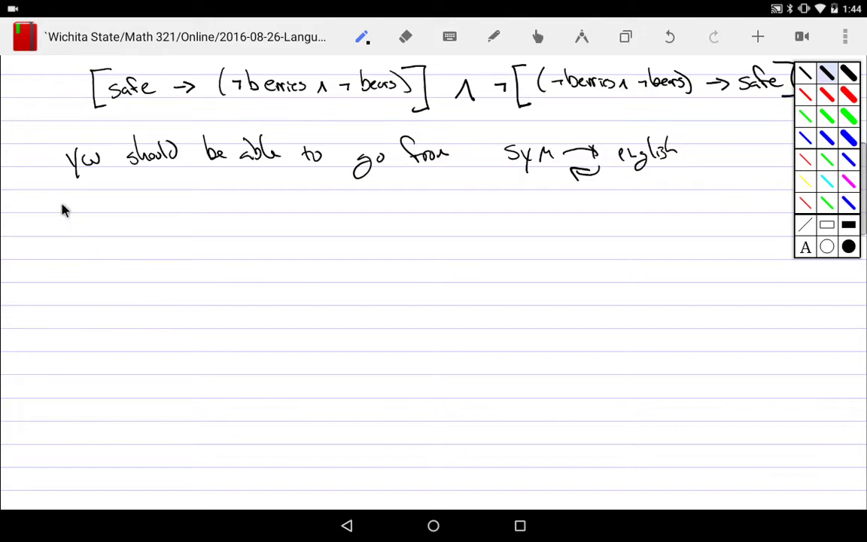
{"action": "left_click_drag", "start_coordinate": [45, 195], "coordinate": [66, 243]}
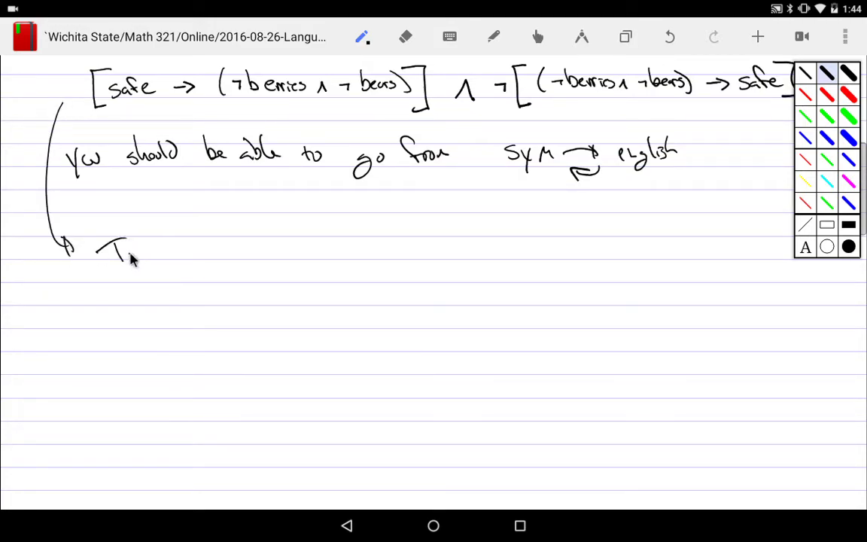
{"action": "mouse_move", "coordinate": [147, 246]}
{"action": "left_mouse_down"}
{"action": "mouse_move", "coordinate": [196, 240]}
{"action": "mouse_move", "coordinate": [235, 215]}
{"action": "left_mouse_up"}
{"action": "mouse_move", "coordinate": [165, 203]}
{"action": "left_mouse_down"}
{"action": "mouse_move", "coordinate": [233, 281]}
{"action": "mouse_move", "coordinate": [177, 217]}
{"action": "left_mouse_up"}
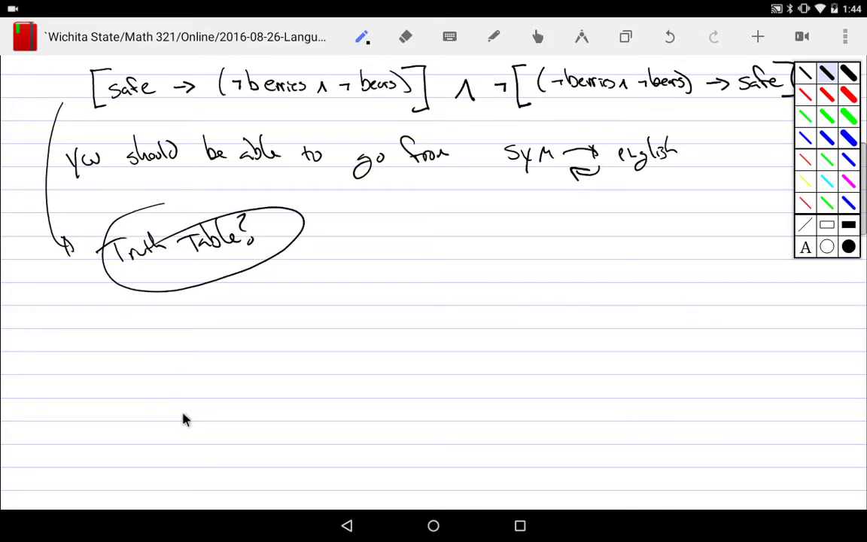
{"action": "left_click", "coordinate": [669, 37]}
{"action": "mouse_move", "coordinate": [181, 201]}
{"action": "left_mouse_down"}
{"action": "mouse_move", "coordinate": [138, 296]}
{"action": "mouse_move", "coordinate": [190, 206]}
{"action": "left_mouse_up"}
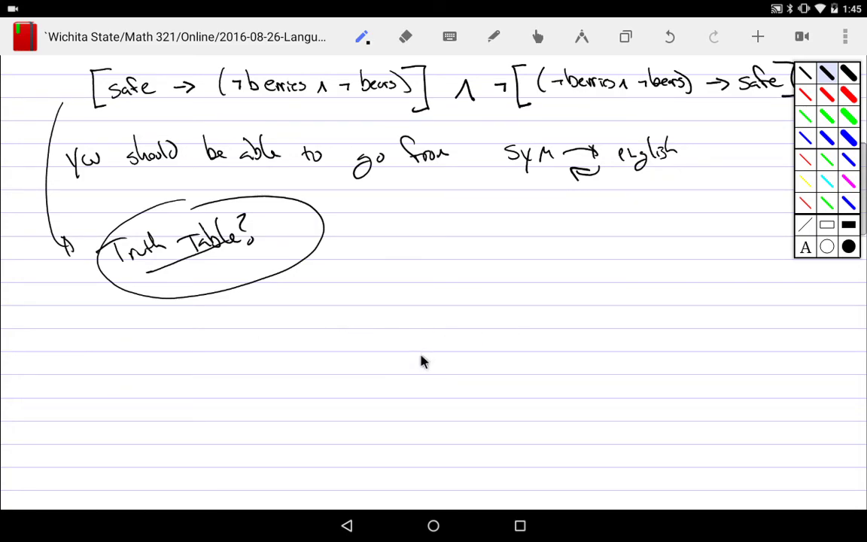
Draw an arrow up to the circled 'Truth Table?' and write a double-underlined 'Todo's:' label
{"action": "scroll", "coordinate": [857, 235], "scroll_direction": "down", "scroll_amount": 3}
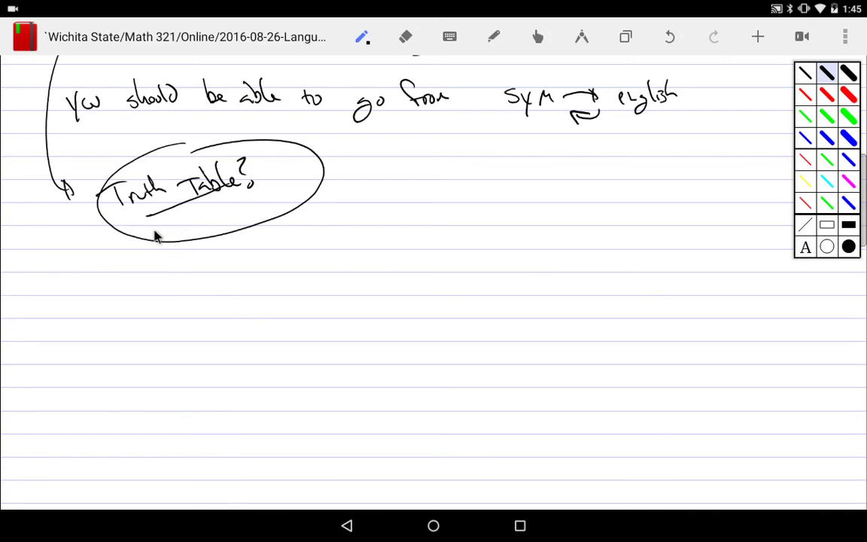
{"action": "mouse_move", "coordinate": [140, 292]}
{"action": "left_mouse_down"}
{"action": "mouse_move", "coordinate": [151, 237]}
{"action": "mouse_move", "coordinate": [162, 238]}
{"action": "left_mouse_up"}
{"action": "mouse_move", "coordinate": [120, 315]}
{"action": "left_mouse_down"}
{"action": "mouse_move", "coordinate": [142, 320]}
{"action": "mouse_move", "coordinate": [174, 309]}
{"action": "left_mouse_up"}
{"action": "left_click_drag", "start_coordinate": [140, 335], "coordinate": [176, 319]}
{"action": "left_click_drag", "start_coordinate": [145, 339], "coordinate": [179, 324]}
{"action": "mouse_move", "coordinate": [180, 292]}
{"action": "left_mouse_down"}
{"action": "mouse_move", "coordinate": [179, 306]}
{"action": "mouse_move", "coordinate": [192, 306]}
{"action": "left_mouse_up"}
Write 'Make it and talk about with someone', underlining 'and' and 'someone'
{"action": "left_click_drag", "start_coordinate": [247, 311], "coordinate": [311, 307]}
{"action": "mouse_move", "coordinate": [305, 298]}
{"action": "left_mouse_down"}
{"action": "mouse_move", "coordinate": [364, 305]}
{"action": "mouse_move", "coordinate": [377, 285]}
{"action": "left_mouse_up"}
{"action": "mouse_move", "coordinate": [348, 321]}
{"action": "left_mouse_down"}
{"action": "mouse_move", "coordinate": [426, 307]}
{"action": "mouse_move", "coordinate": [441, 295]}
{"action": "mouse_move", "coordinate": [509, 304]}
{"action": "left_mouse_up"}
{"action": "mouse_move", "coordinate": [503, 296]}
{"action": "left_mouse_down"}
{"action": "mouse_move", "coordinate": [616, 312]}
{"action": "mouse_move", "coordinate": [649, 305]}
{"action": "left_mouse_up"}
{"action": "left_click_drag", "start_coordinate": [596, 320], "coordinate": [652, 318]}
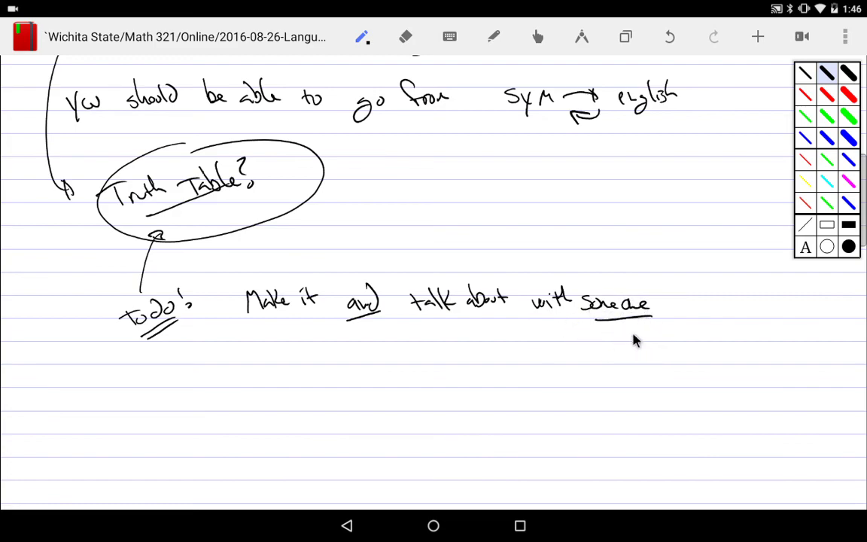